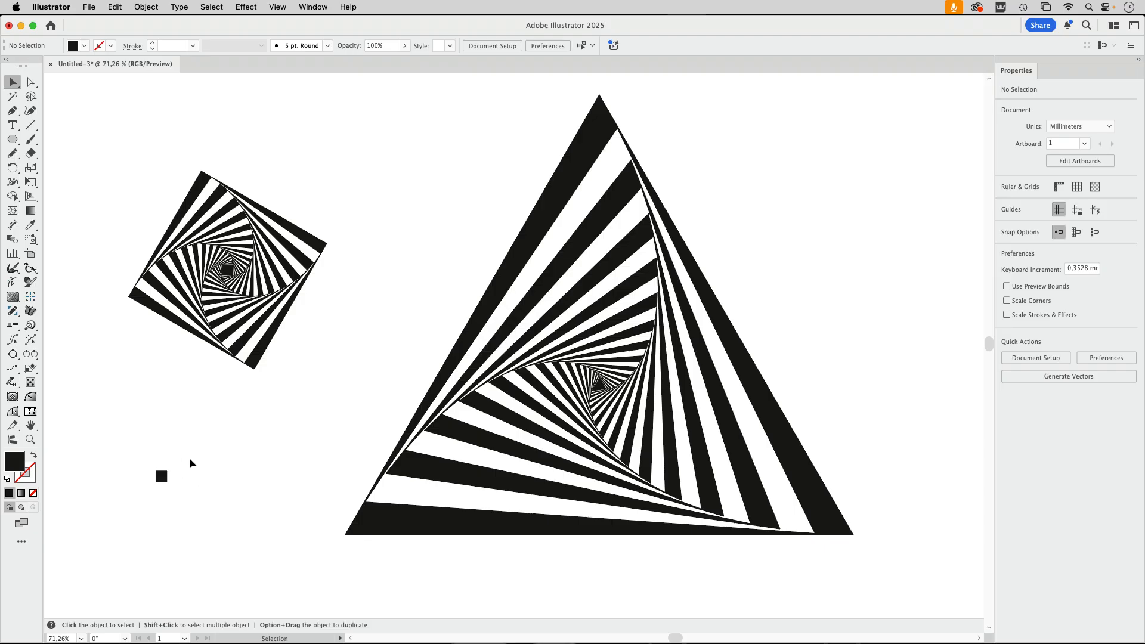
Select the small black square below the rotated square pattern and show its Appearance attributes beside it.
key(space)
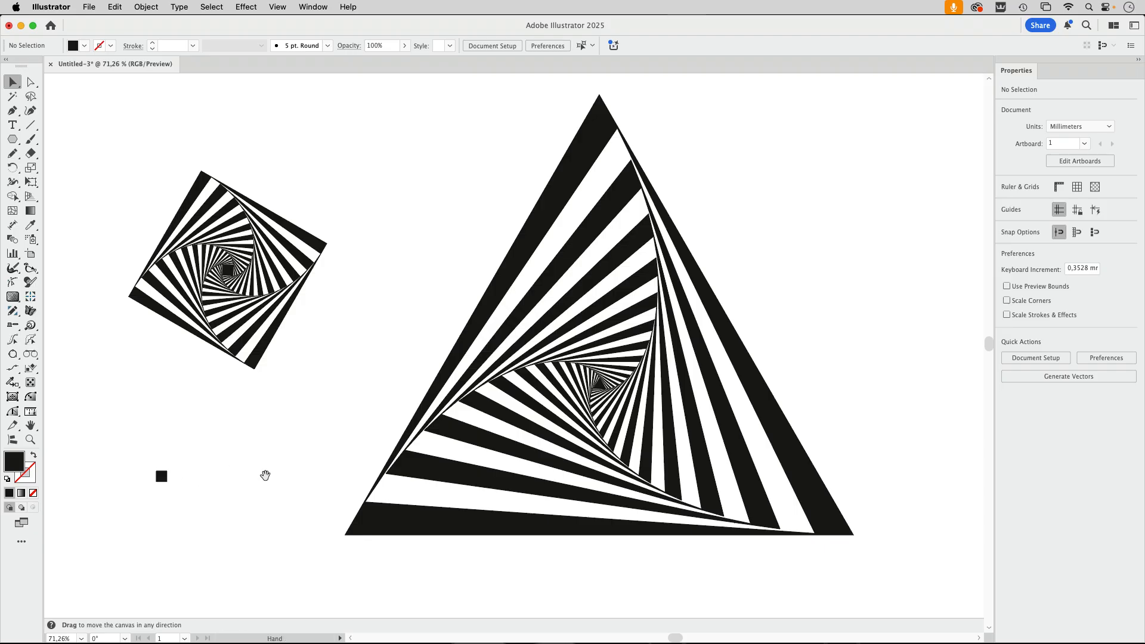
drag(266, 475, 450, 343)
key(super+space)
drag(395, 388, 477, 380)
key(space)
drag(267, 341, 474, 338)
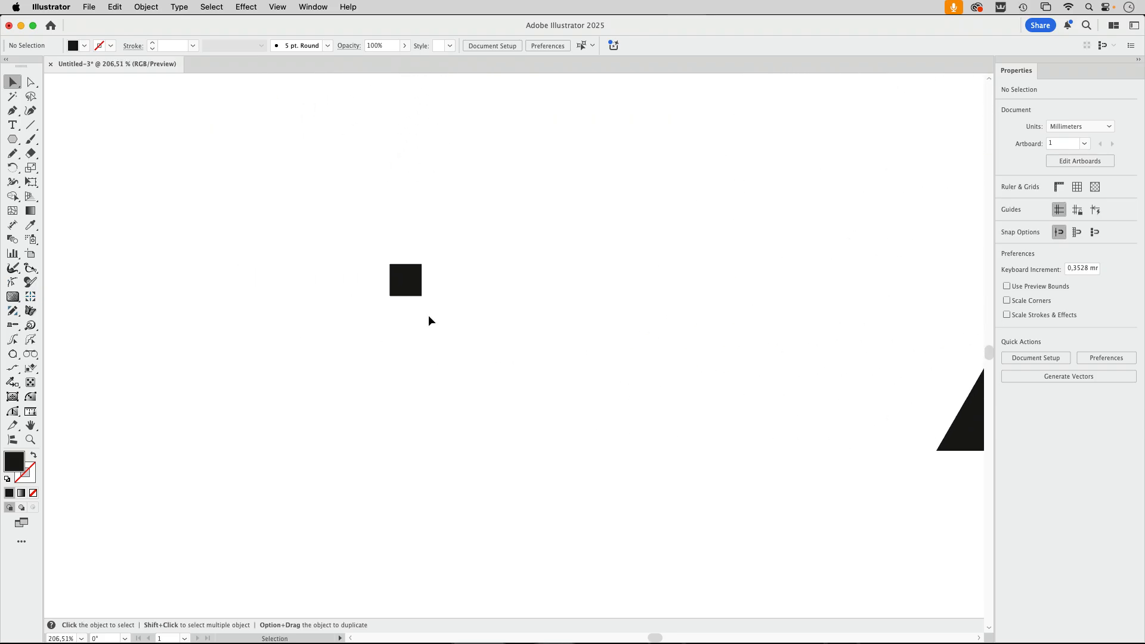
click(392, 278)
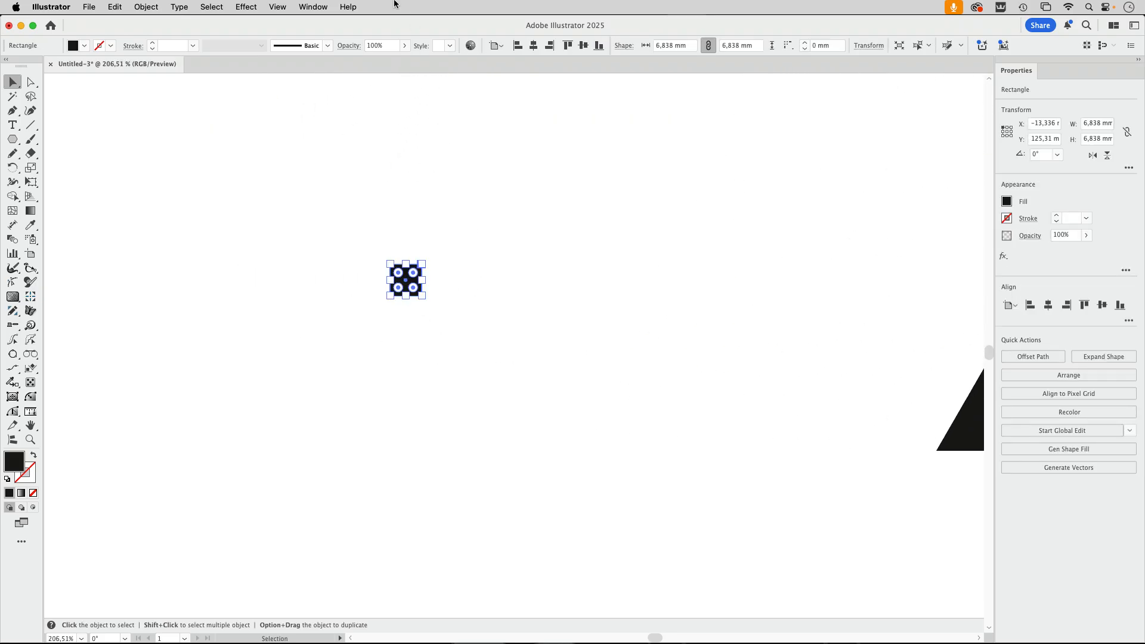
click(314, 7)
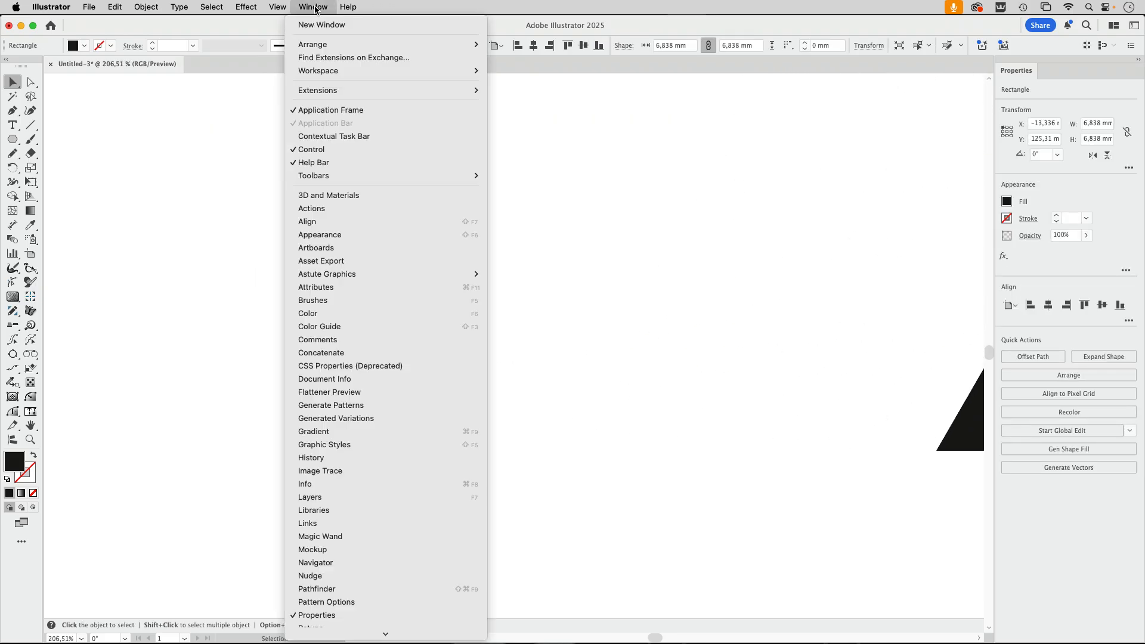
click(346, 236)
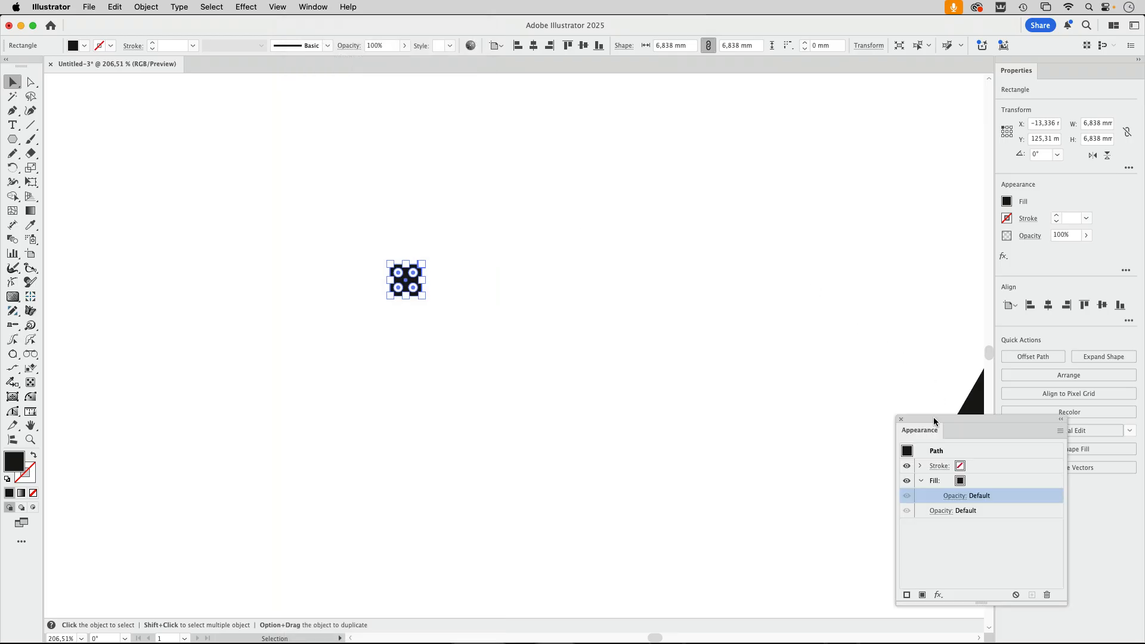
drag(934, 421, 641, 194)
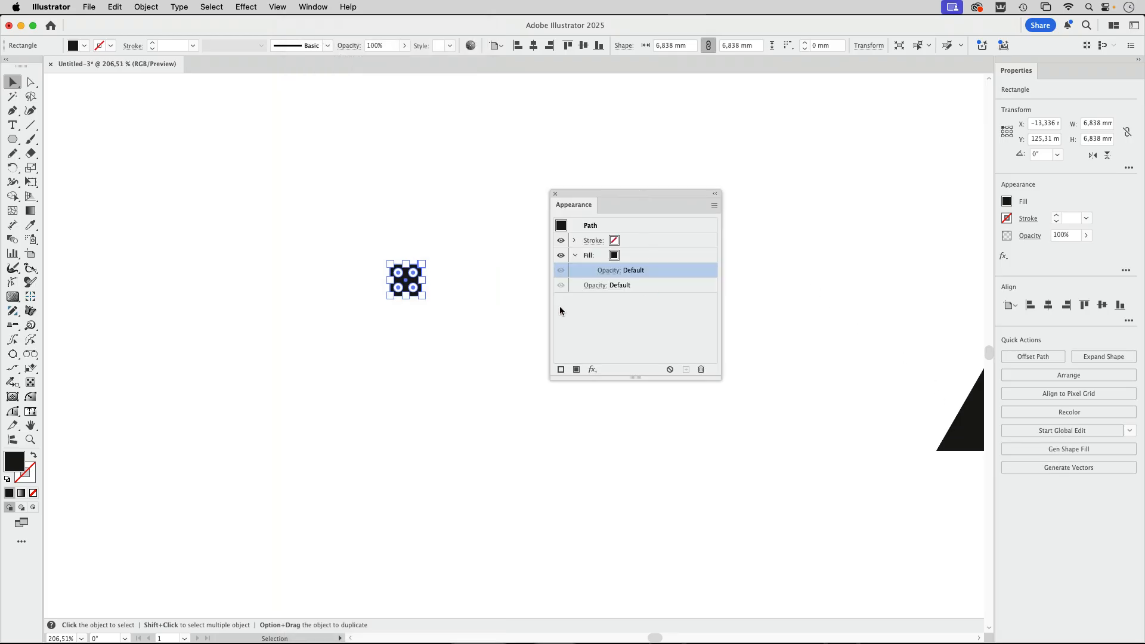
Target the square's whole path and start a Distort & Transform Transform effect with 30 copies.
click(485, 307)
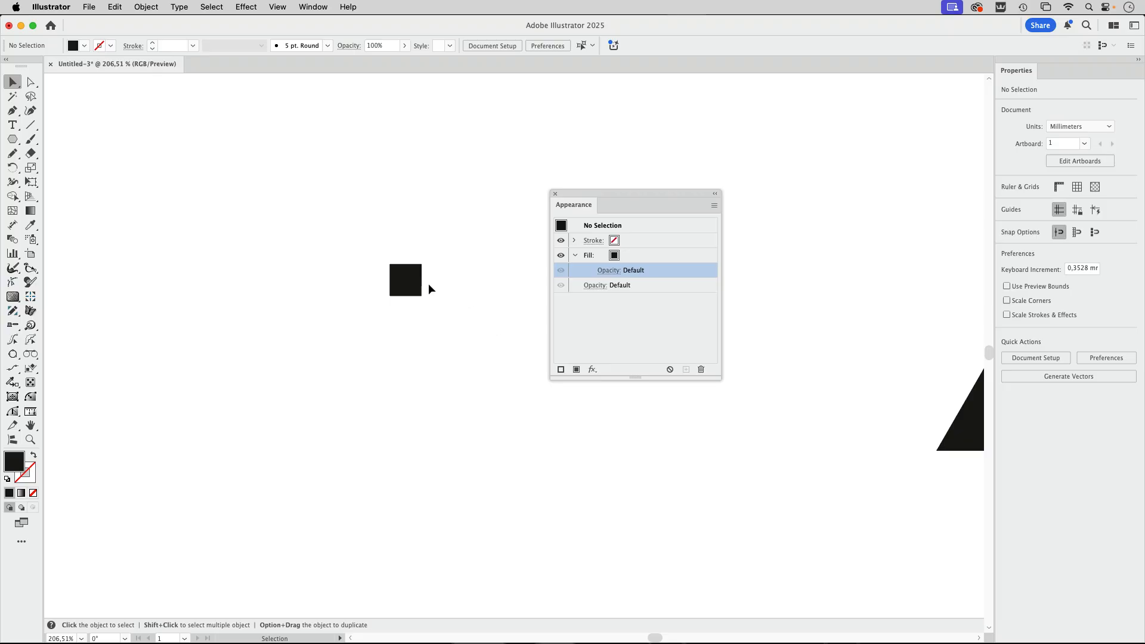
click(406, 280)
drag(616, 191, 686, 183)
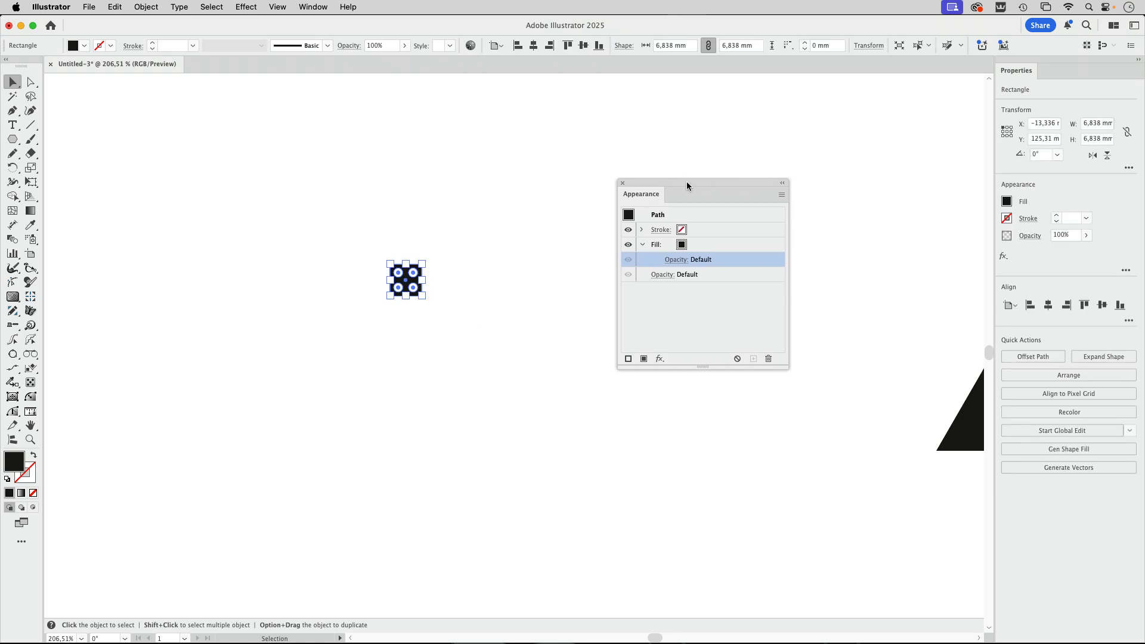
click(714, 215)
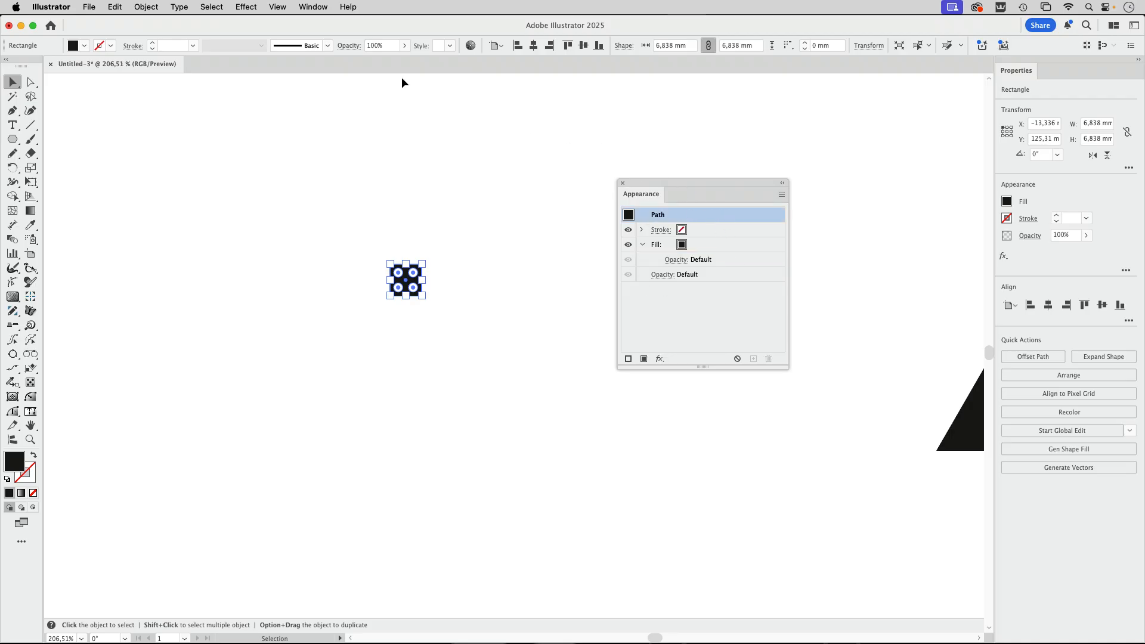
click(246, 7)
mouse_move(296, 184)
mouse_move(296, 131)
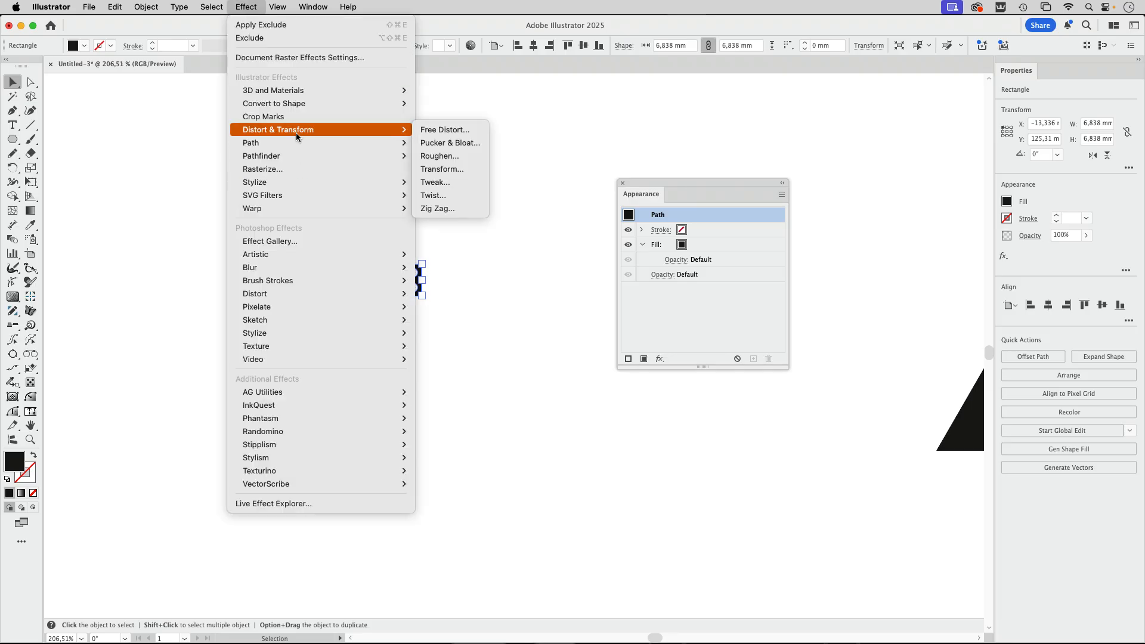
click(457, 172)
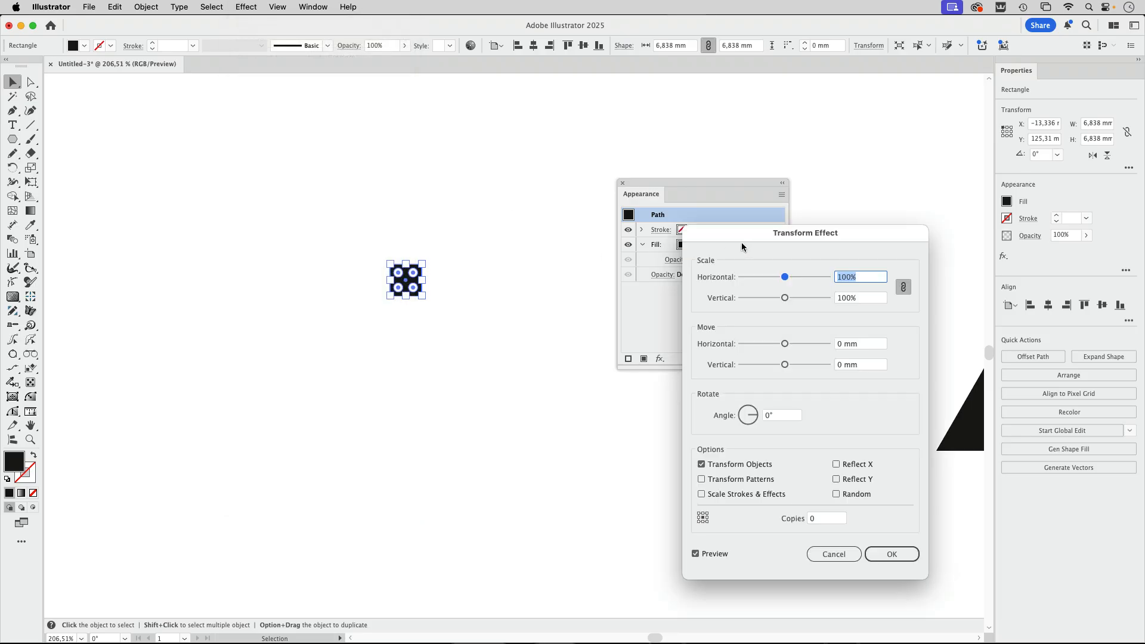
drag(742, 242, 559, 134)
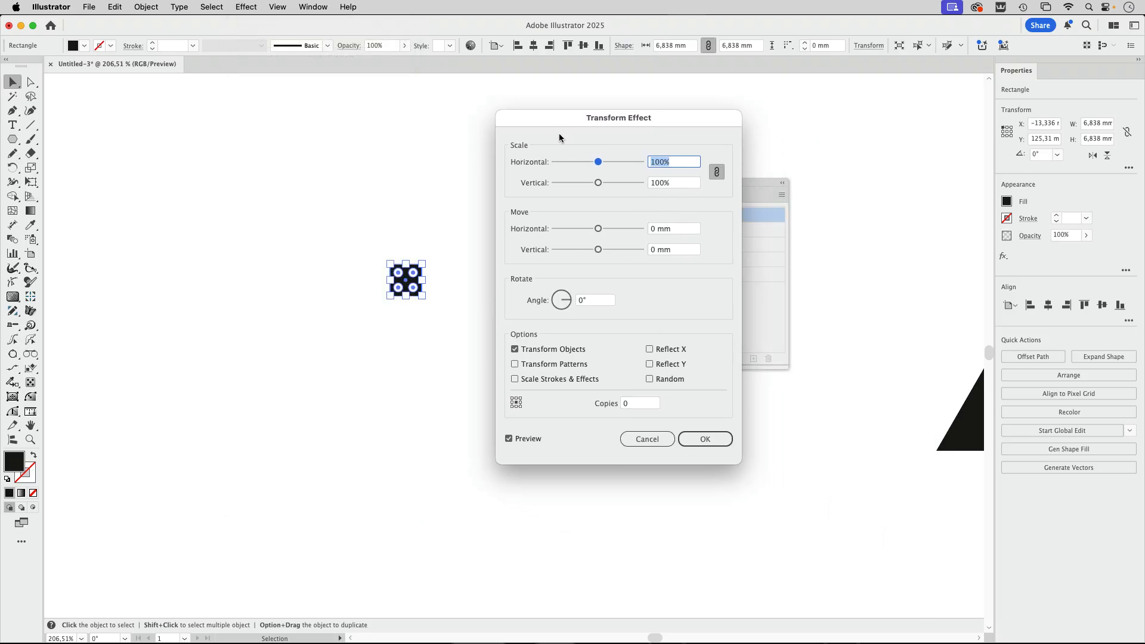
click(644, 408)
text(30)
Set the Transform effect to 108% horizontal and vertical scale with a 9° rotation angle, and apply it.
click(567, 300)
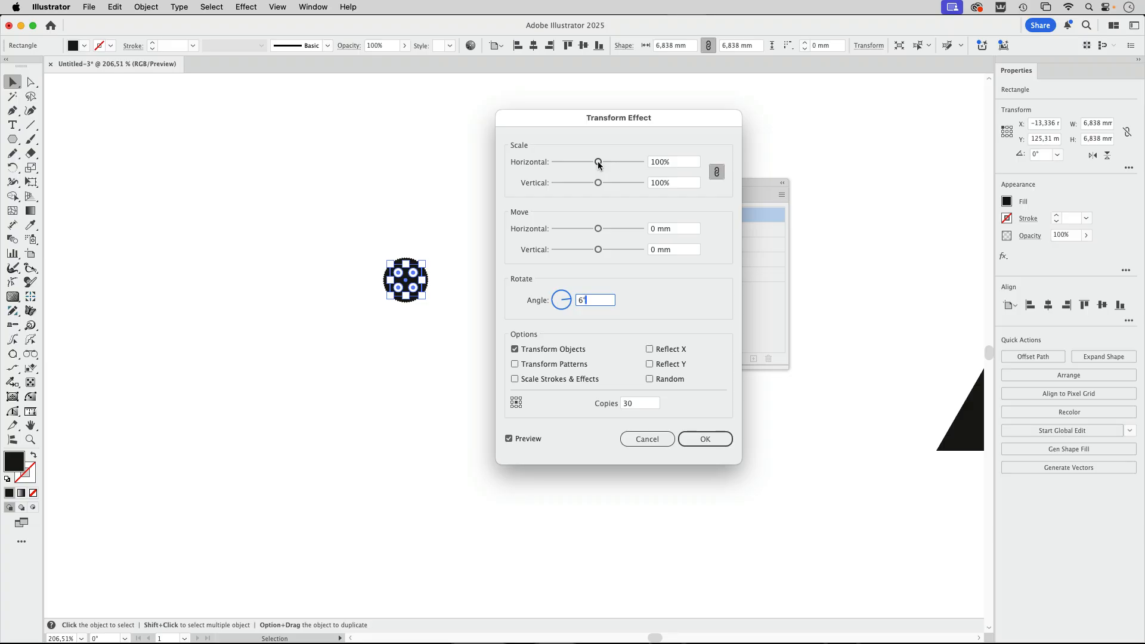
drag(598, 161, 603, 165)
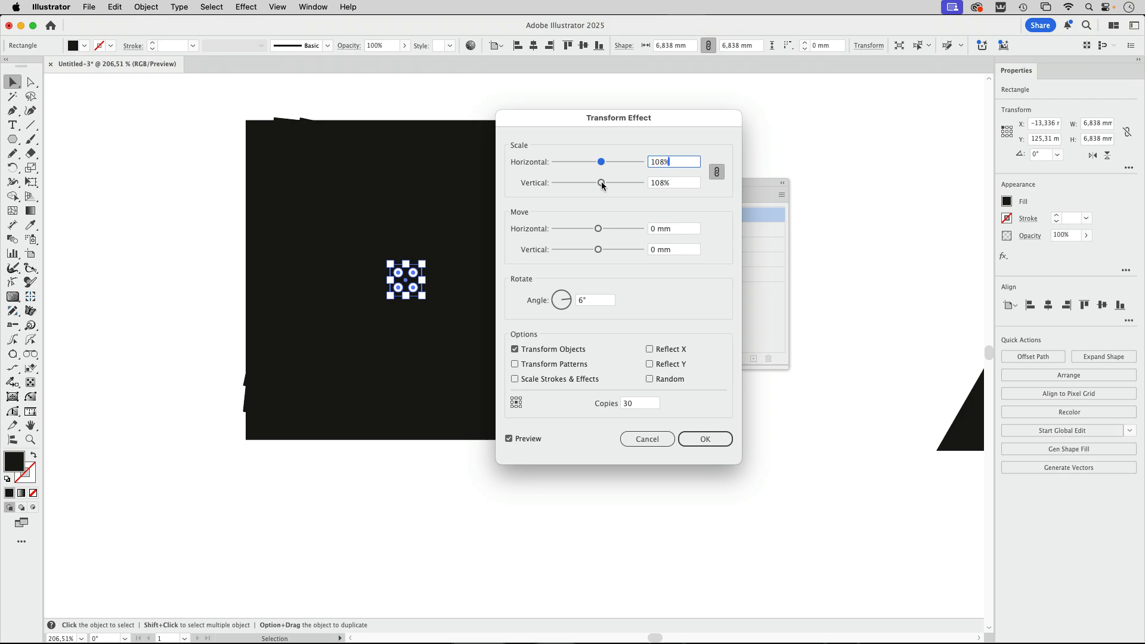
drag(568, 298, 570, 301)
drag(618, 117, 784, 144)
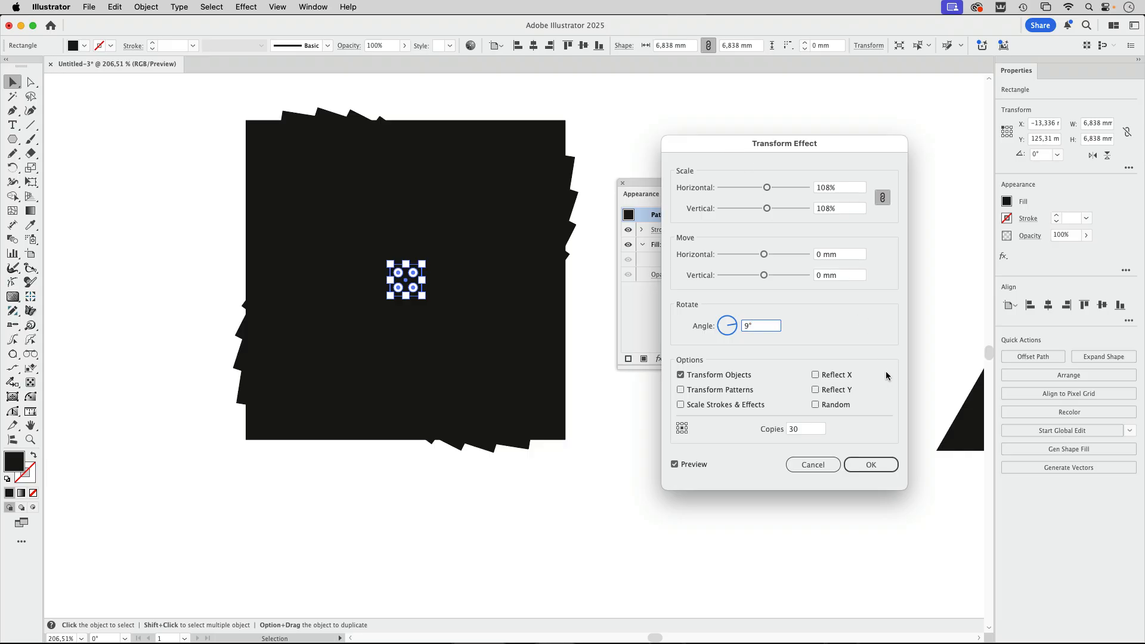
click(870, 464)
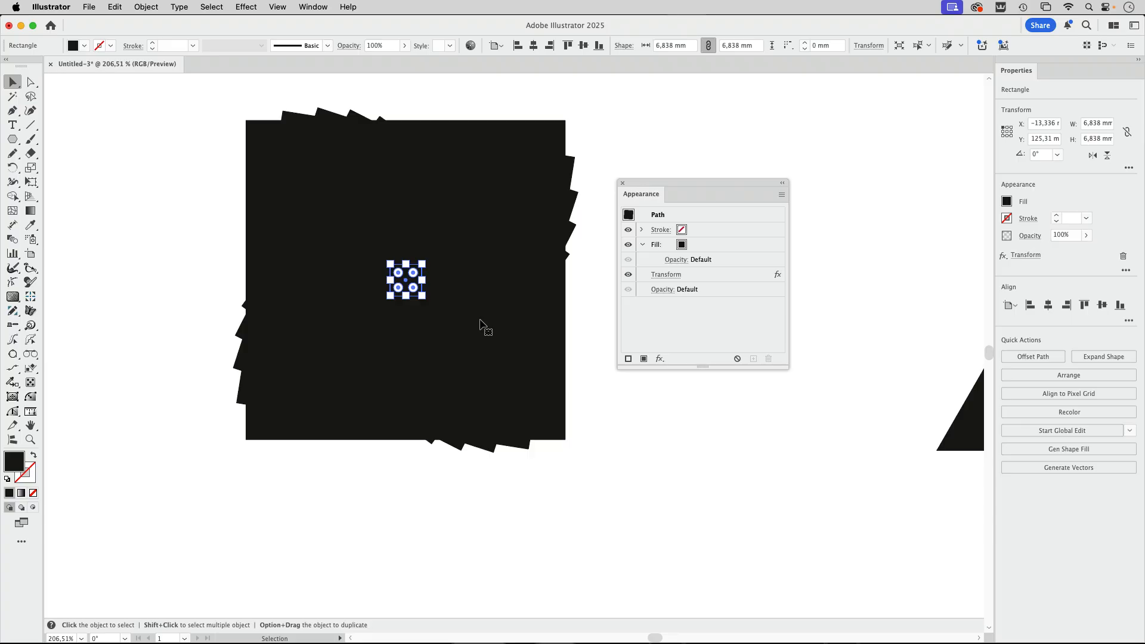
Enlarge the list of appearance attributes and add a Pathfinder Exclude effect to the square.
drag(705, 369, 718, 562)
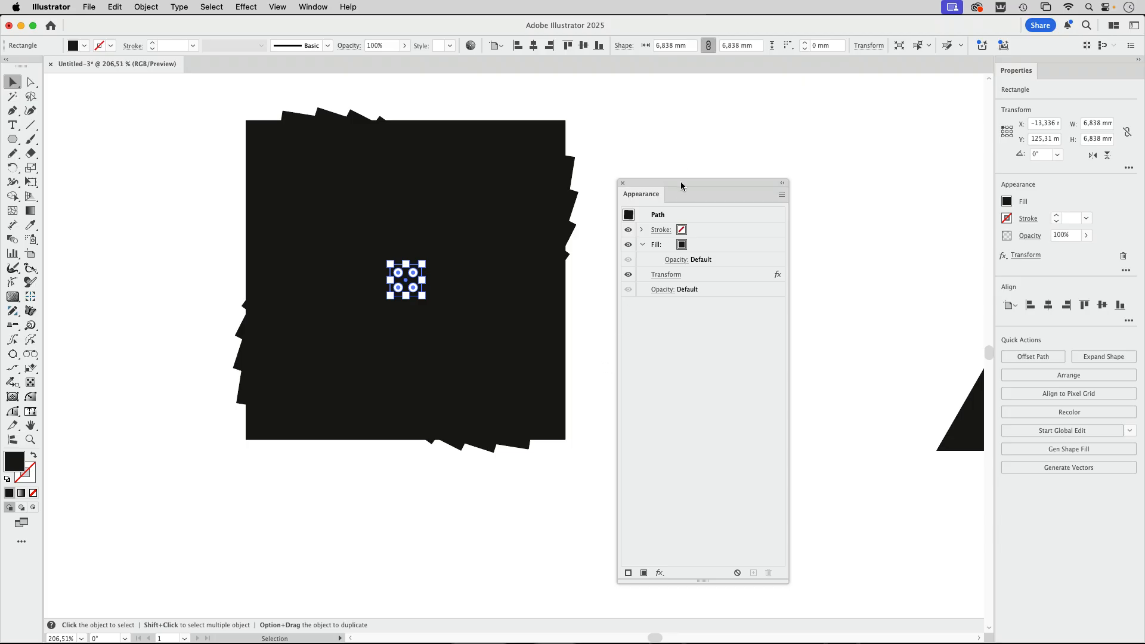
drag(681, 182, 698, 179)
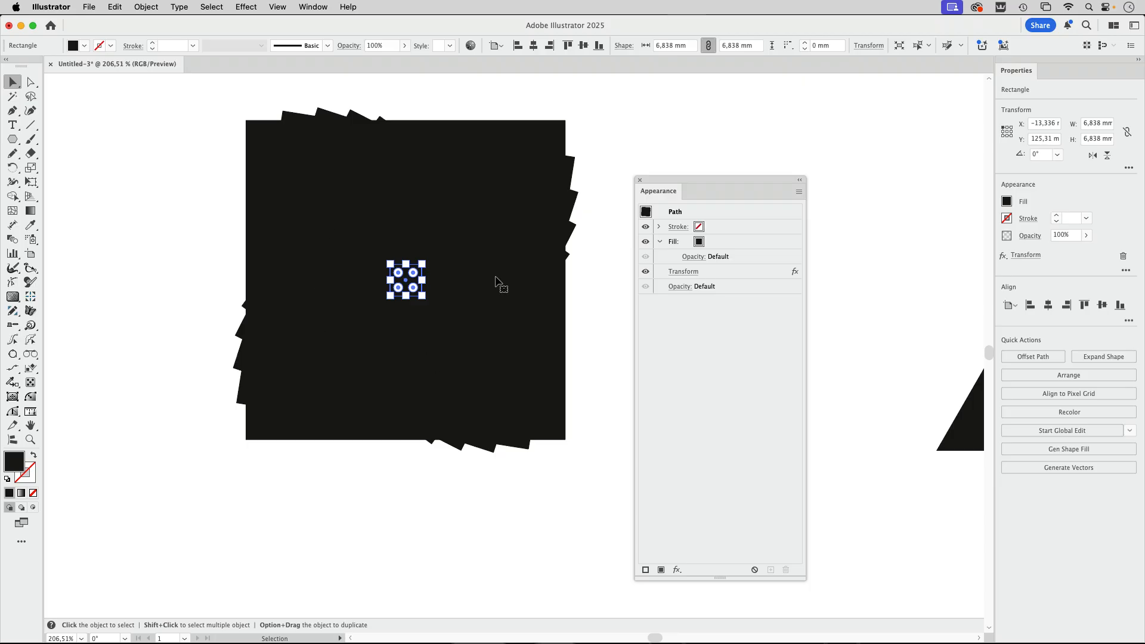
click(253, 10)
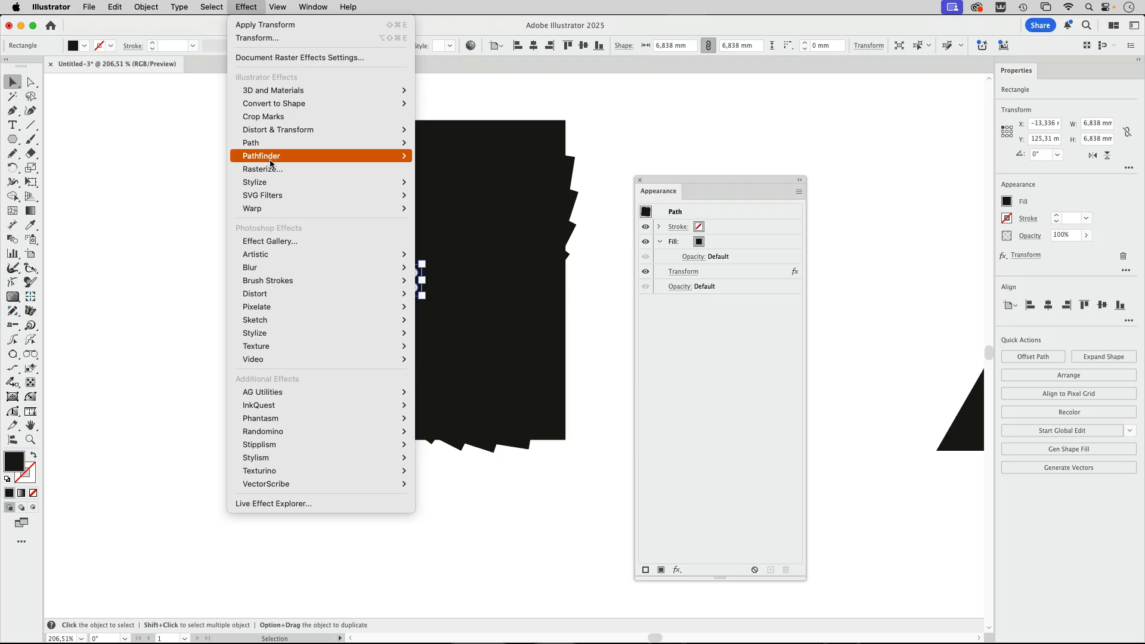
mouse_move(290, 161)
click(444, 183)
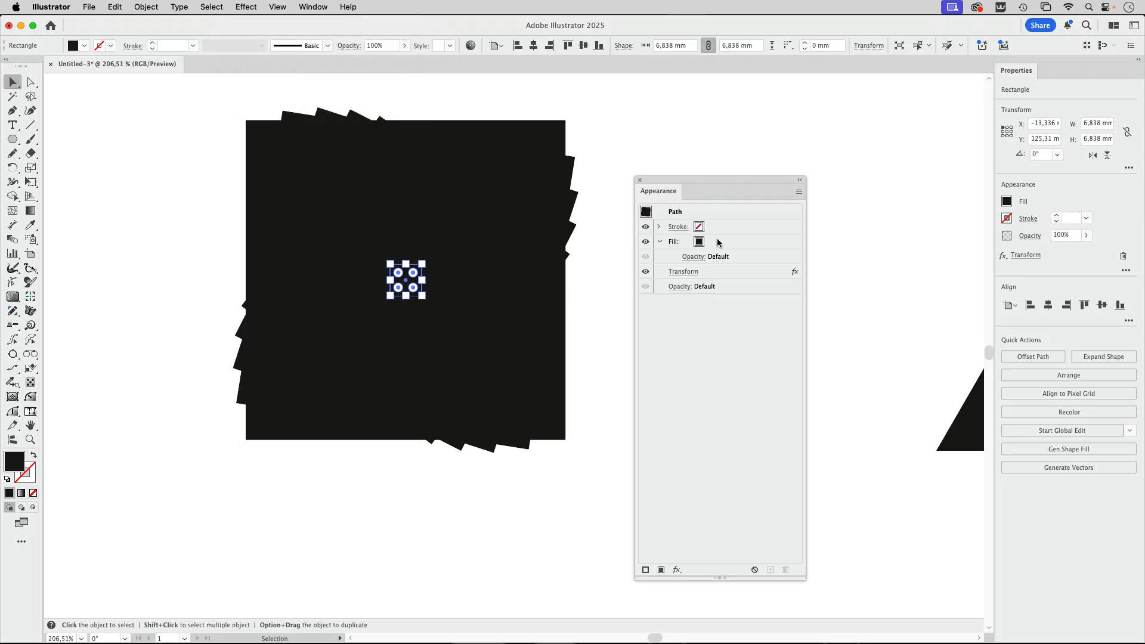
click(687, 351)
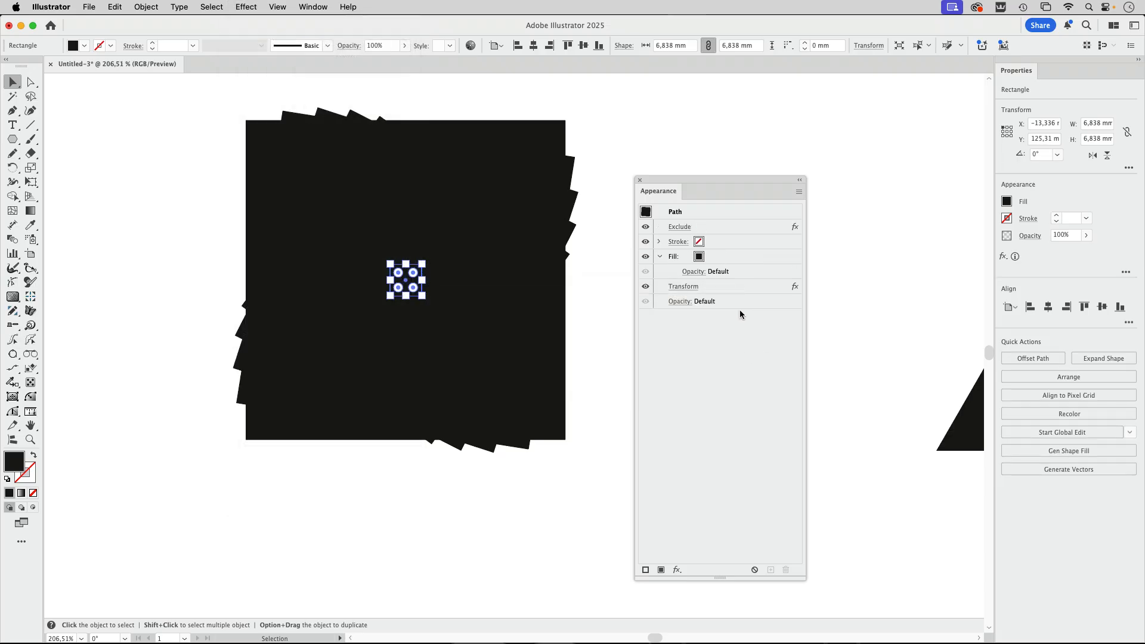
Reorder the square's effects so Transform comes before Exclude, and nest both inside the Fill.
drag(718, 227, 714, 298)
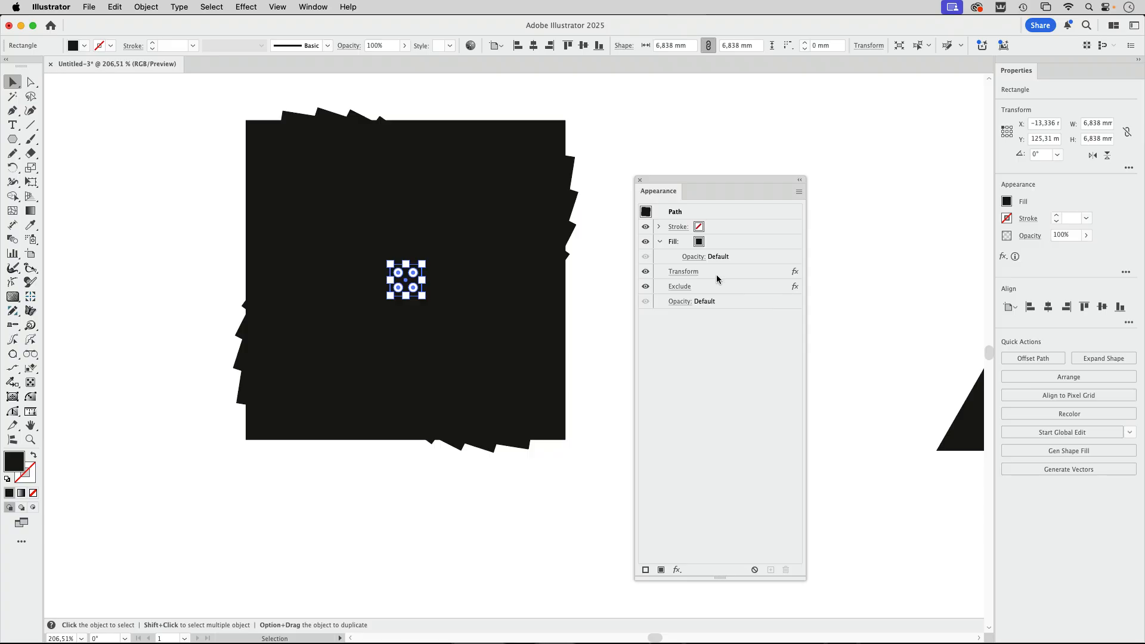
drag(717, 274, 727, 247)
drag(705, 287, 720, 265)
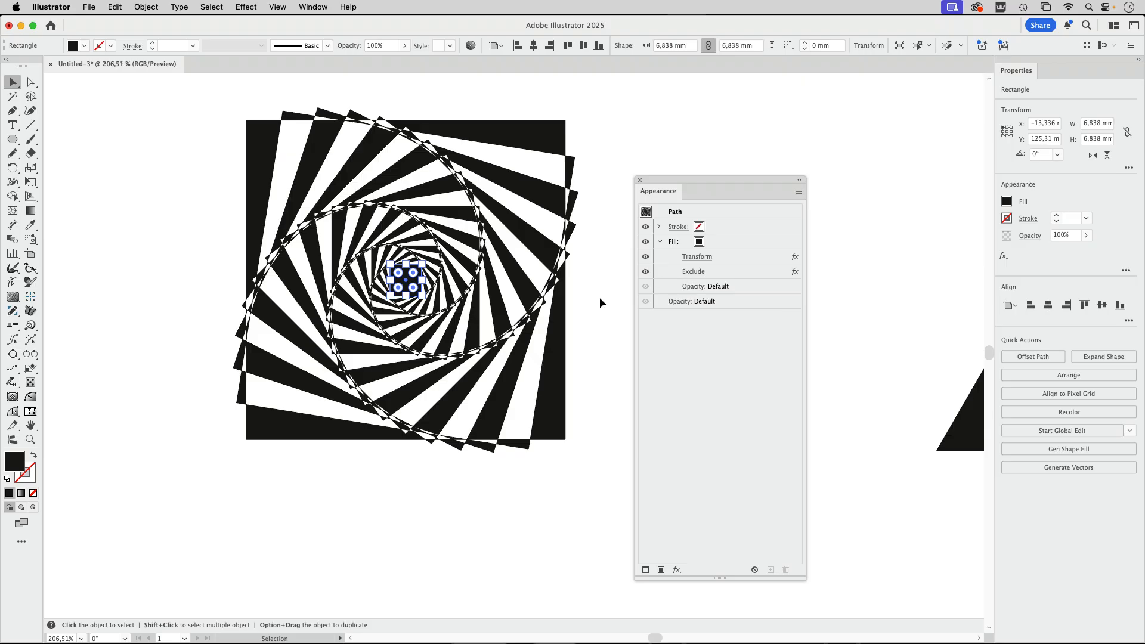
Edit the Transform effect in the square's fill, reducing the rotation angle to 5°, and apply the change.
key(super+space)
drag(403, 267, 563, 258)
key(super+space)
drag(487, 213, 536, 208)
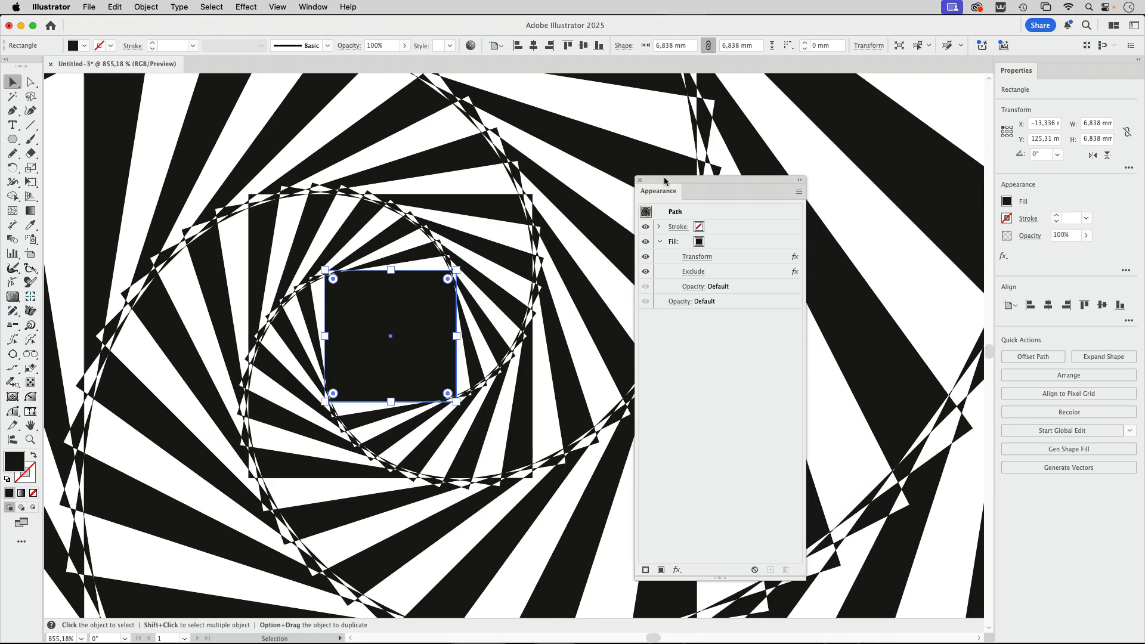
drag(664, 181, 791, 124)
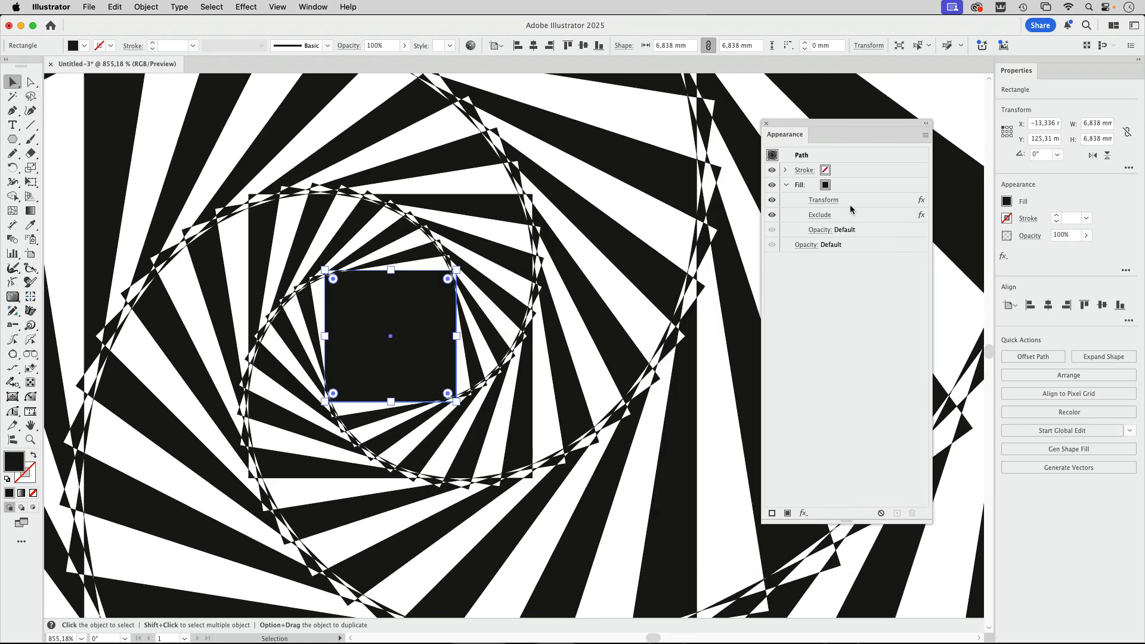
click(824, 200)
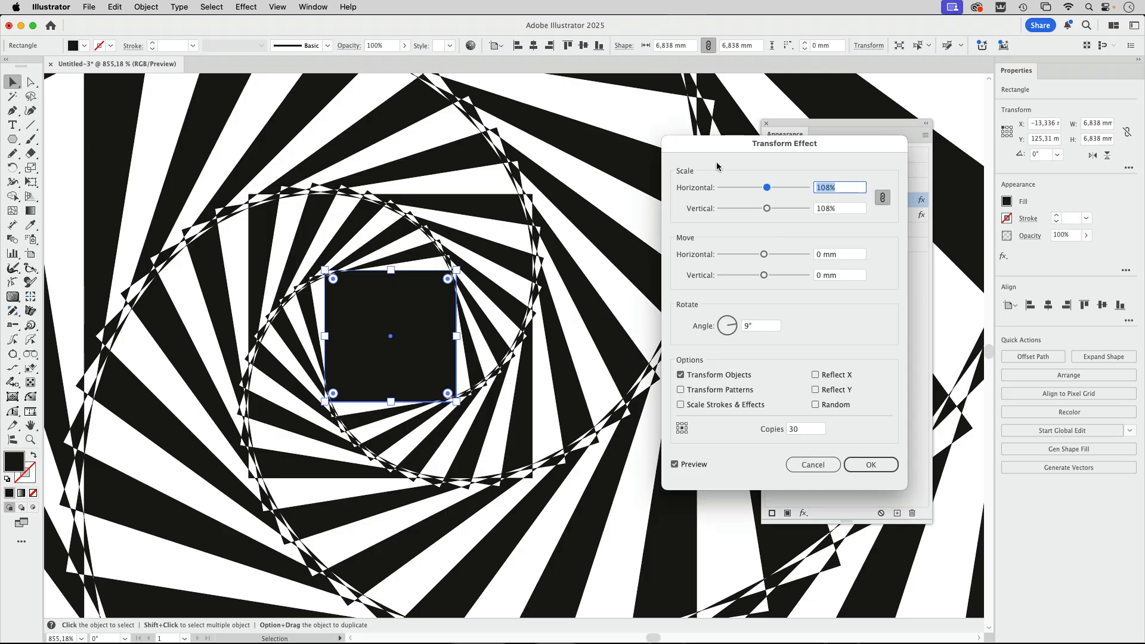
drag(725, 145, 619, 257)
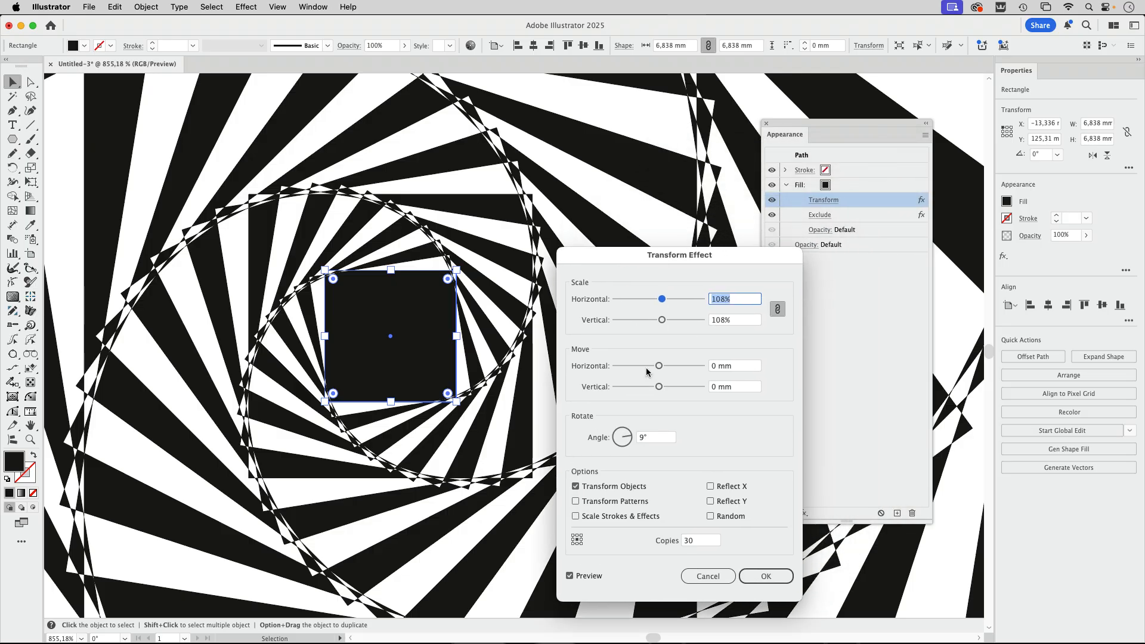
click(630, 440)
drag(630, 436, 630, 435)
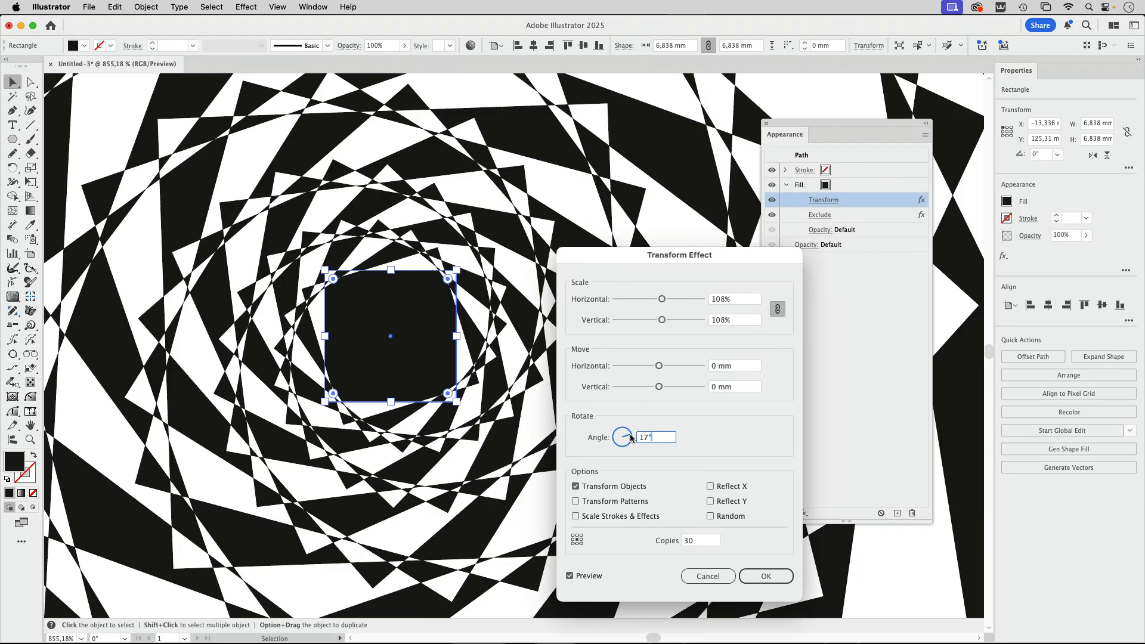
key(Down)
key(Down)
key(Down)
key(Down)
key(Down)
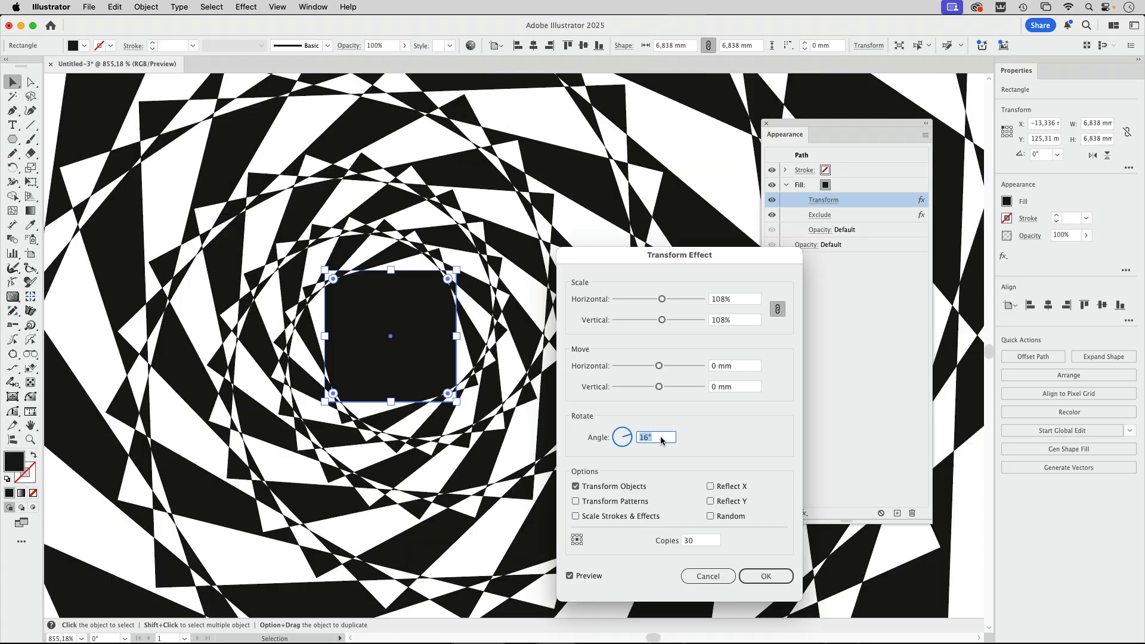
key(Down)
key(Down)
key(Down)
key(Down)
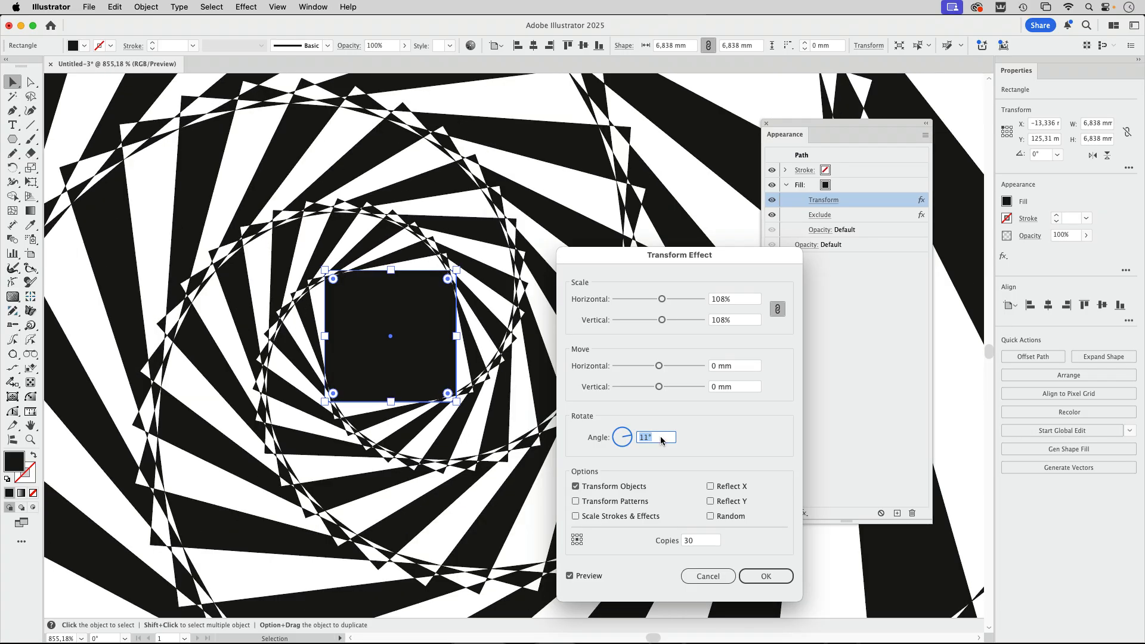
key(Down)
key(Down)
key(Down)
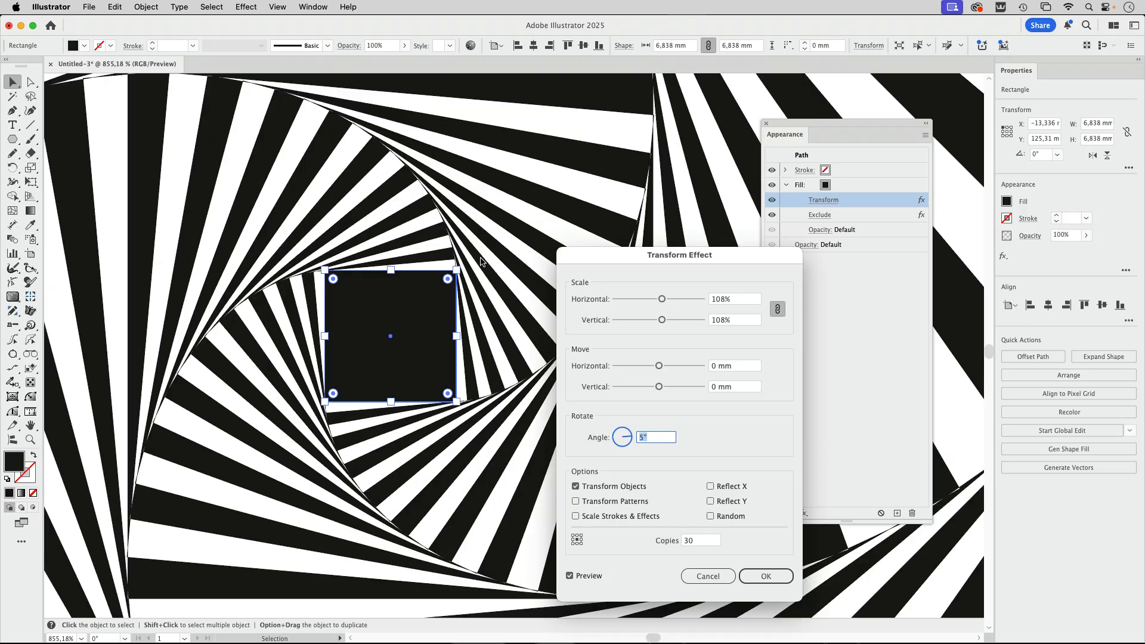
click(766, 576)
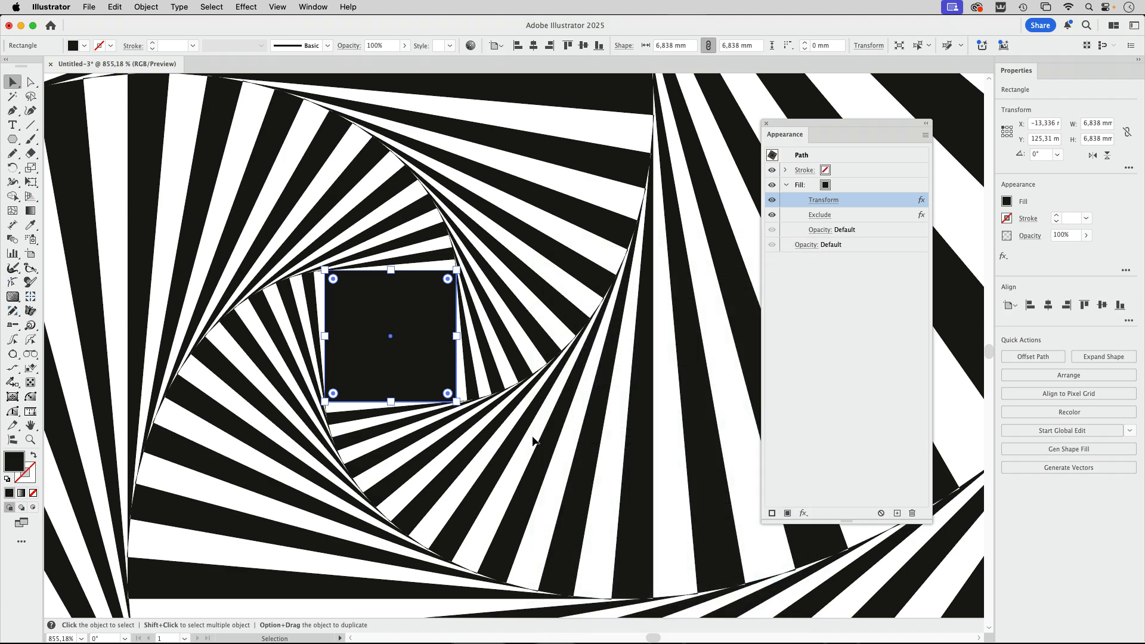
Select the small base triangle at the centre of the large triangular spiral and place its list of appearance attributes beside the artwork.
key(super+0)
click(669, 231)
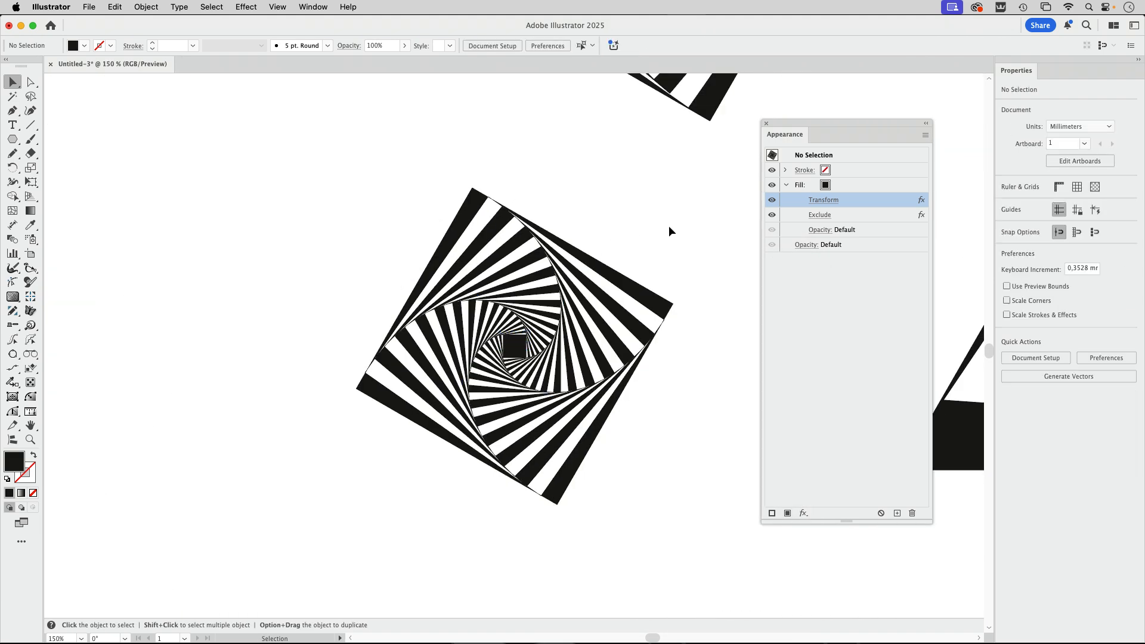
scroll(493, 317, down, 8)
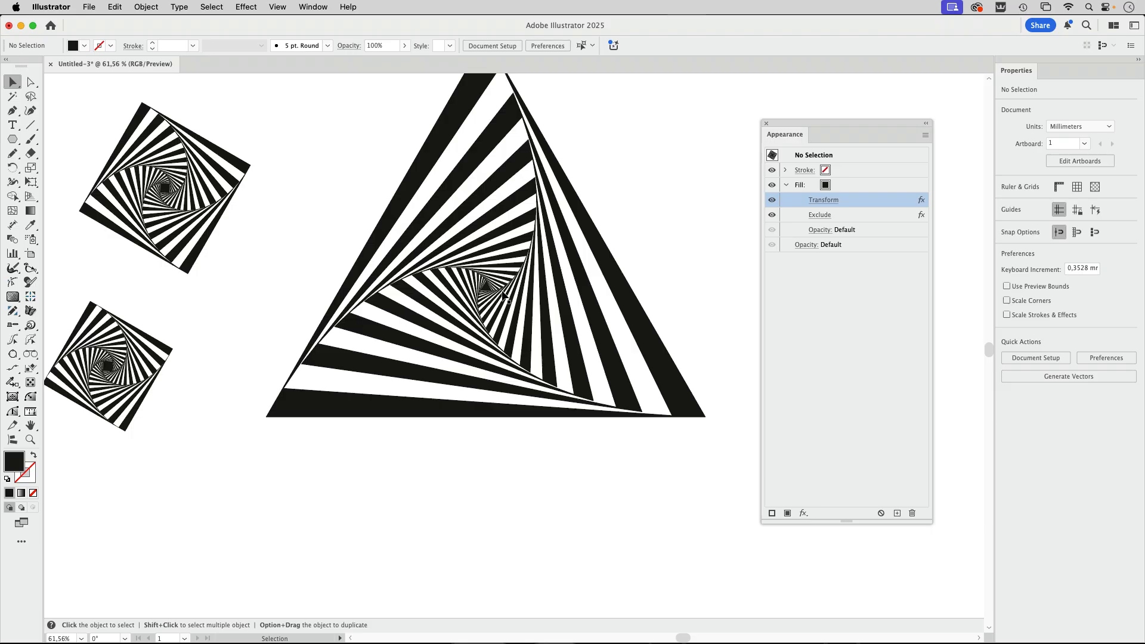
key(space)
drag(595, 264, 411, 271)
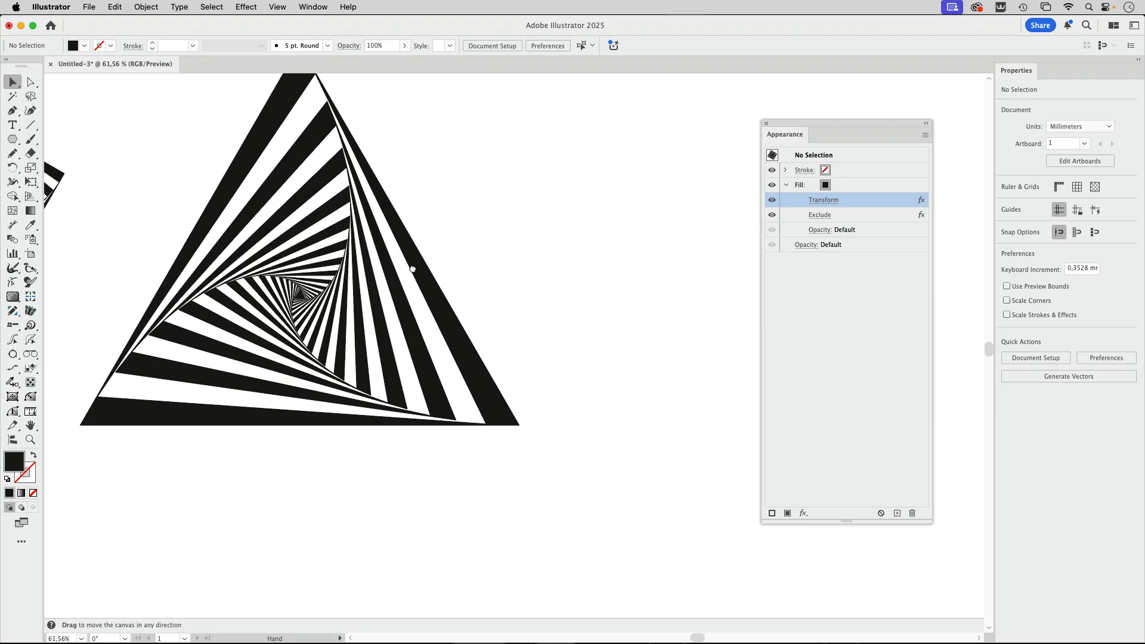
click(299, 293)
drag(860, 123, 623, 128)
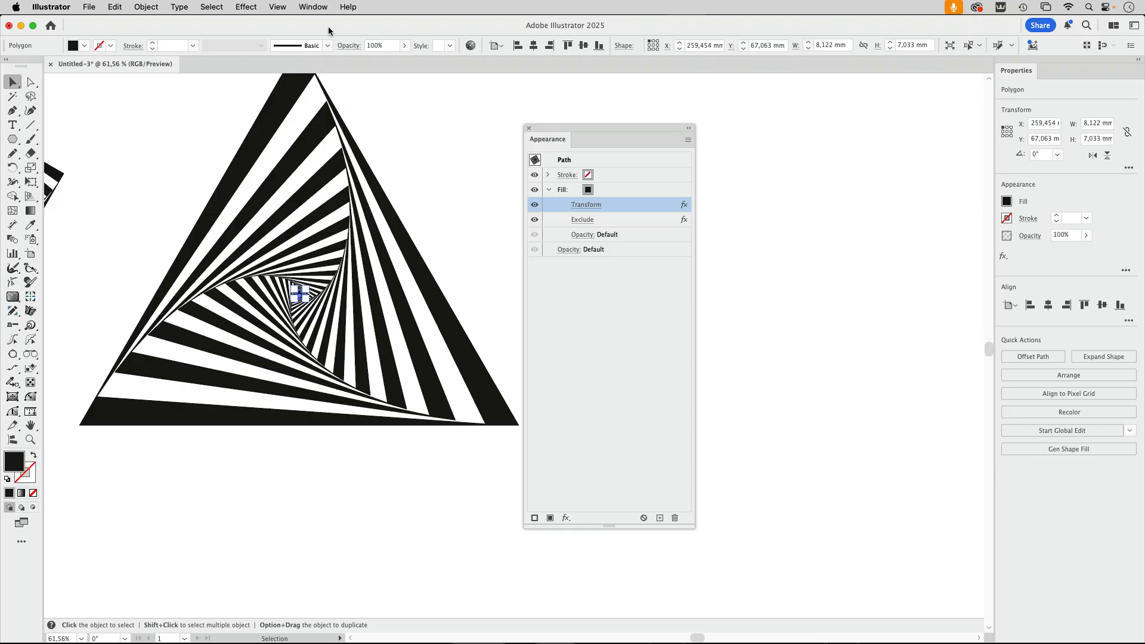
Show the transparency grid to inspect the gaps between the triangular spiral's black stripes, and hide the grid again.
click(278, 8)
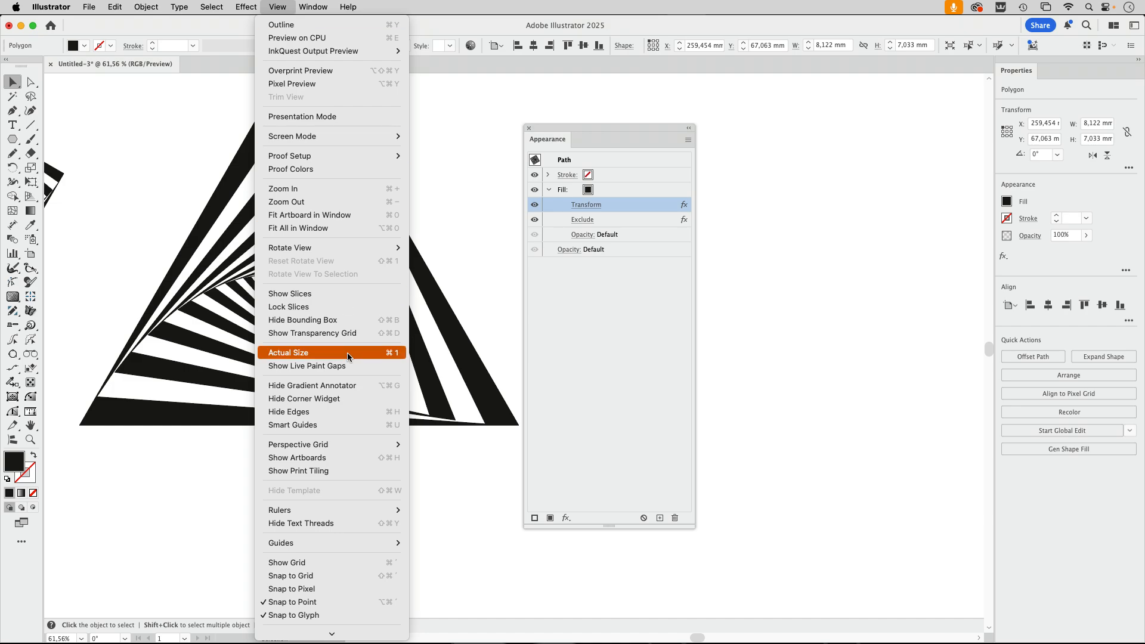
click(484, 318)
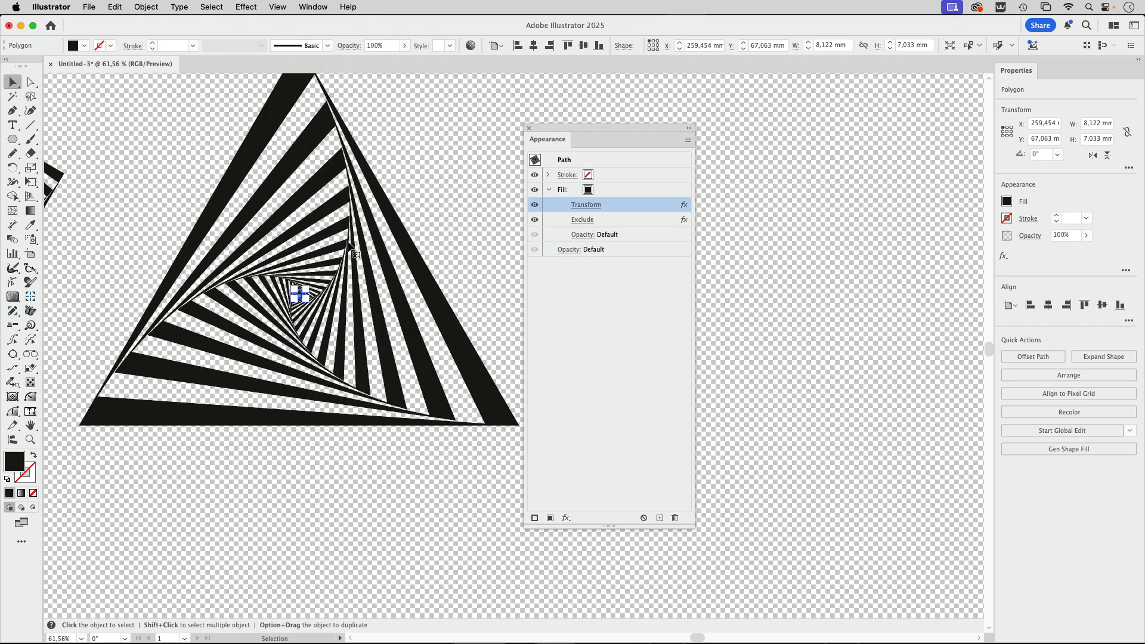
click(276, 8)
click(338, 334)
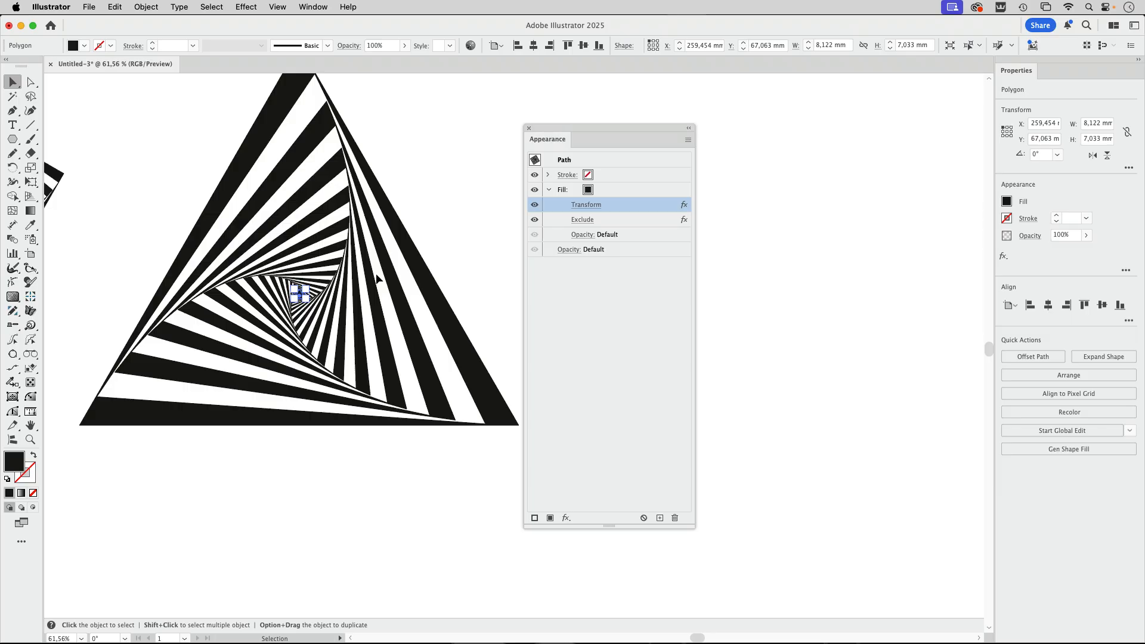
Try the triangle's Transform effect with horizontal and vertical move values of 0 mm, and discard the change.
click(592, 206)
drag(669, 258, 393, 141)
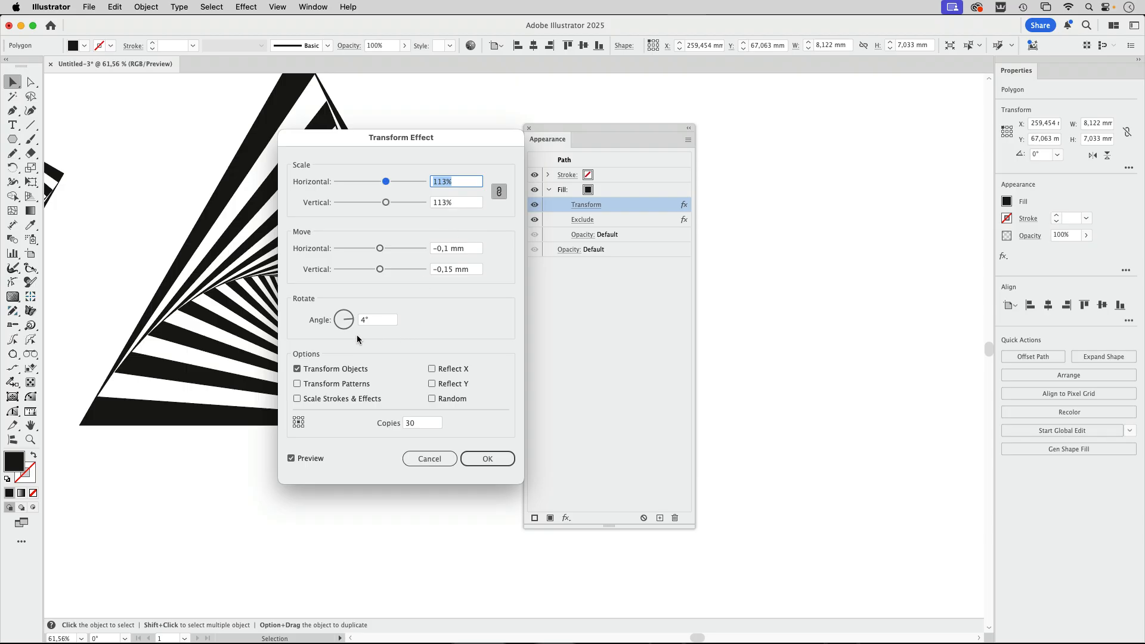
drag(355, 137, 542, 249)
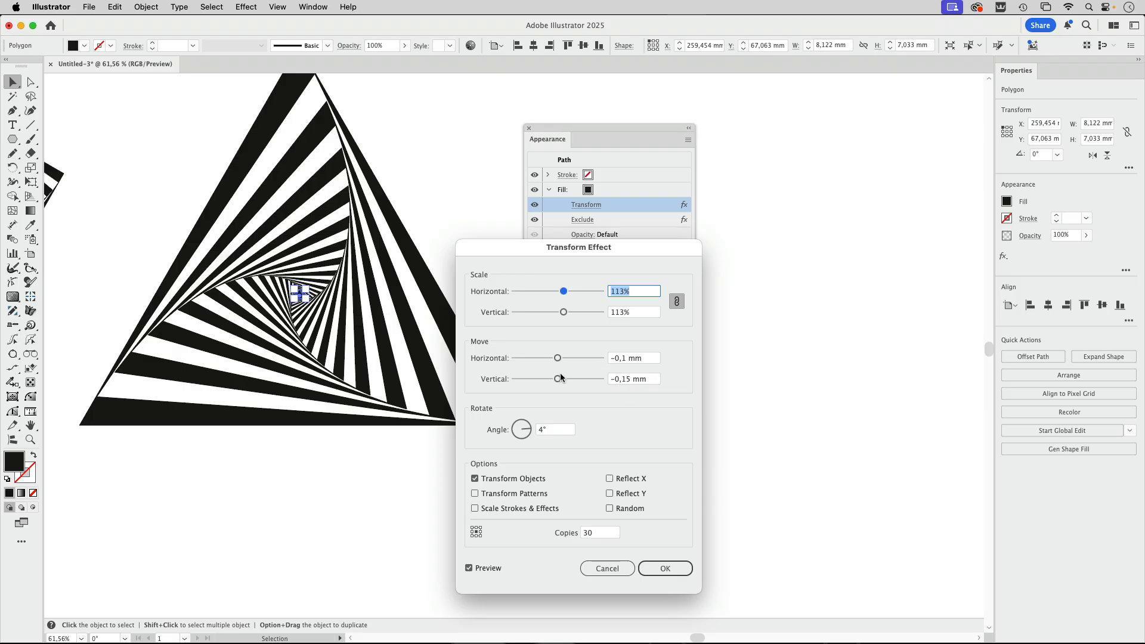
click(642, 359)
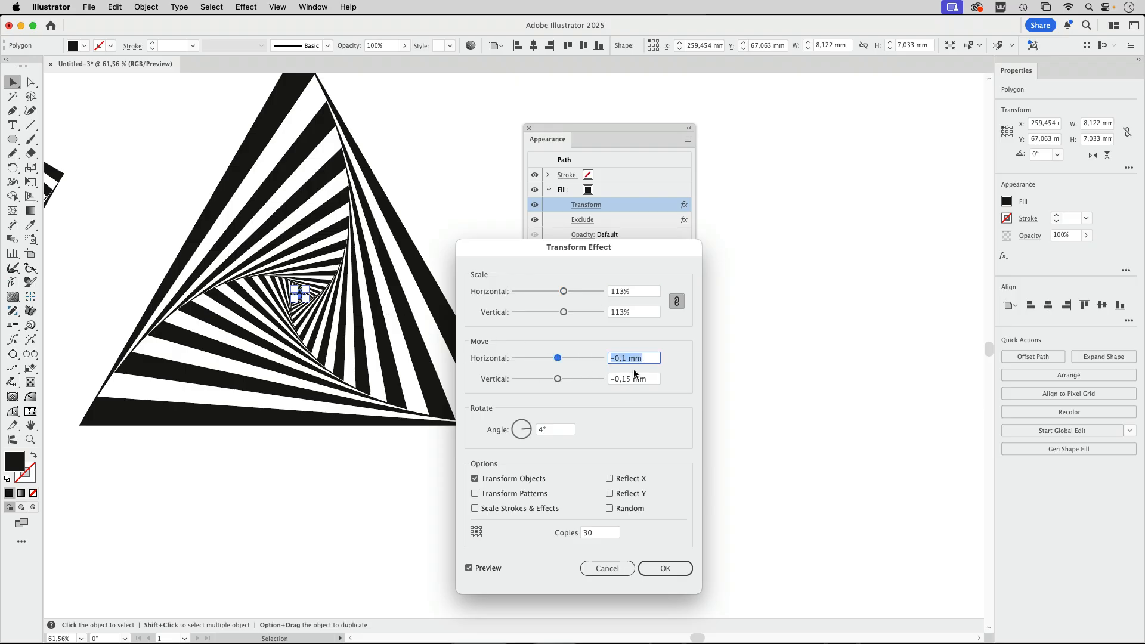
text(0)
key(Tab)
text(0)
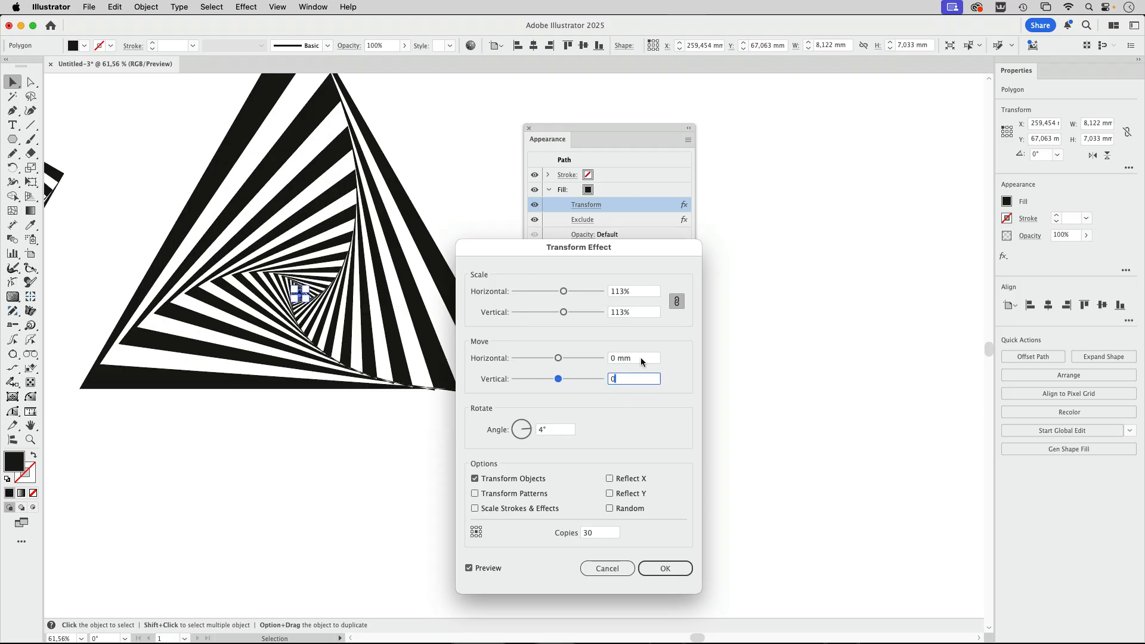
click(643, 358)
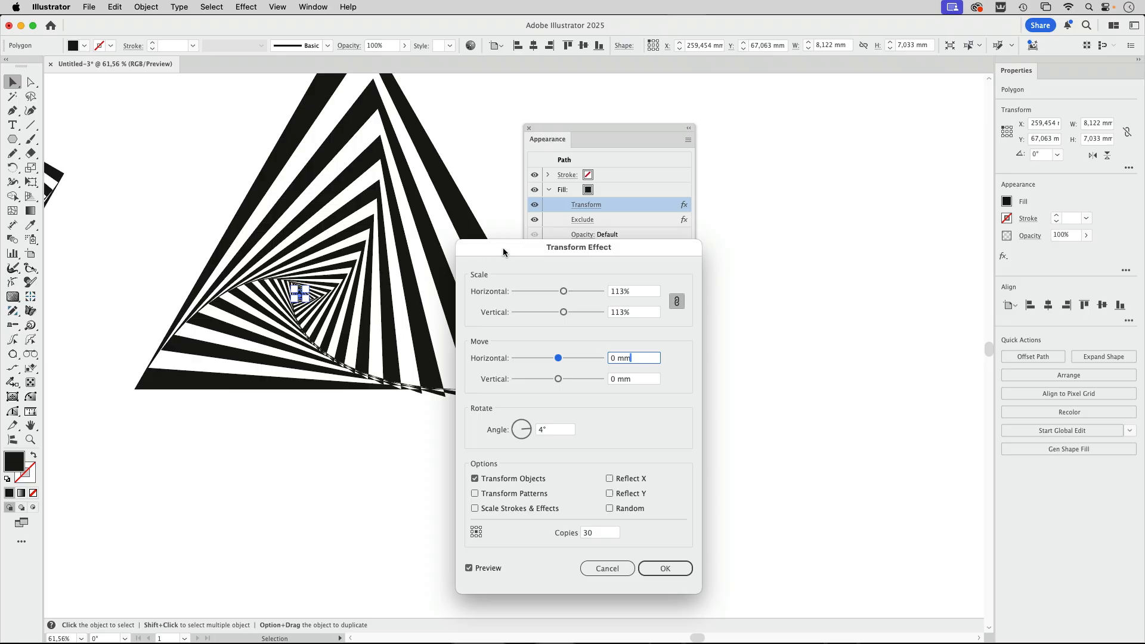
drag(503, 248, 648, 263)
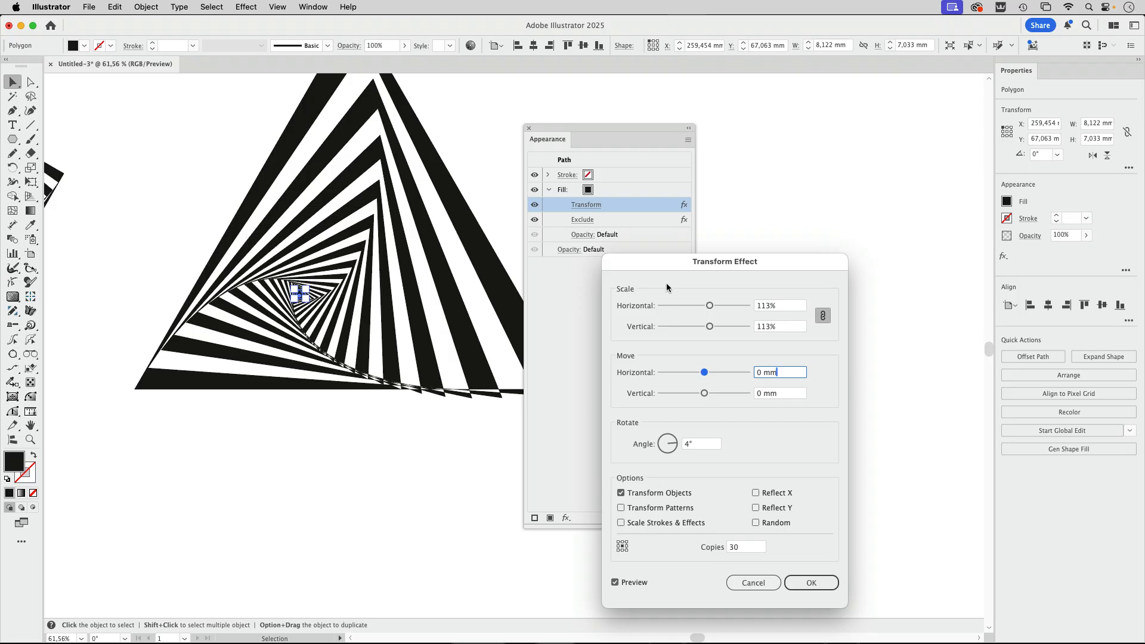
drag(657, 263, 458, 118)
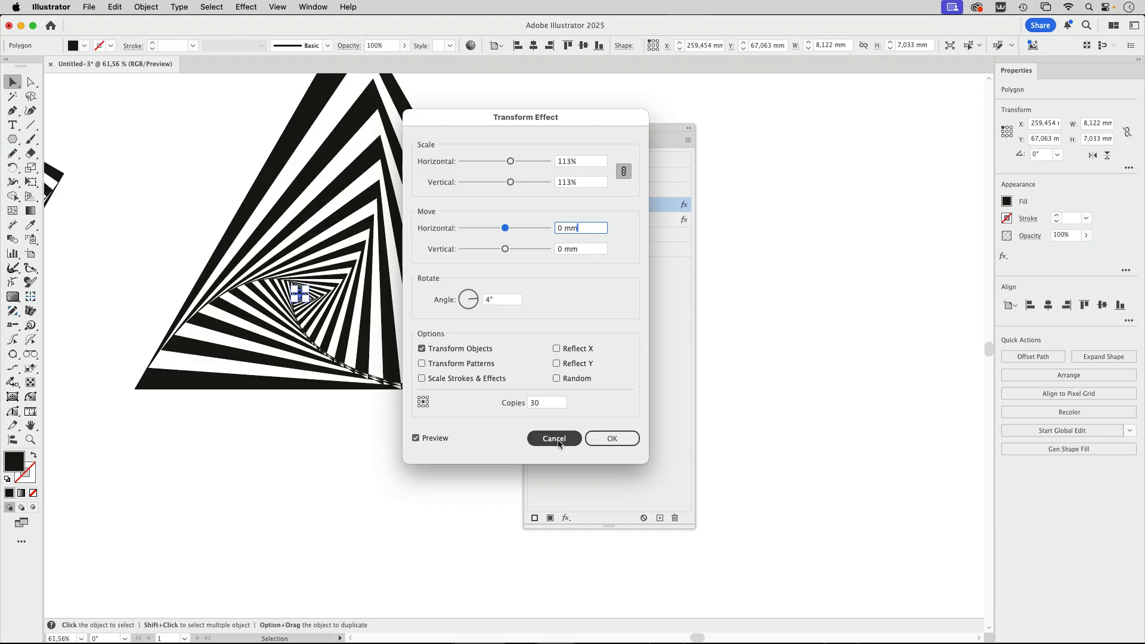
click(575, 437)
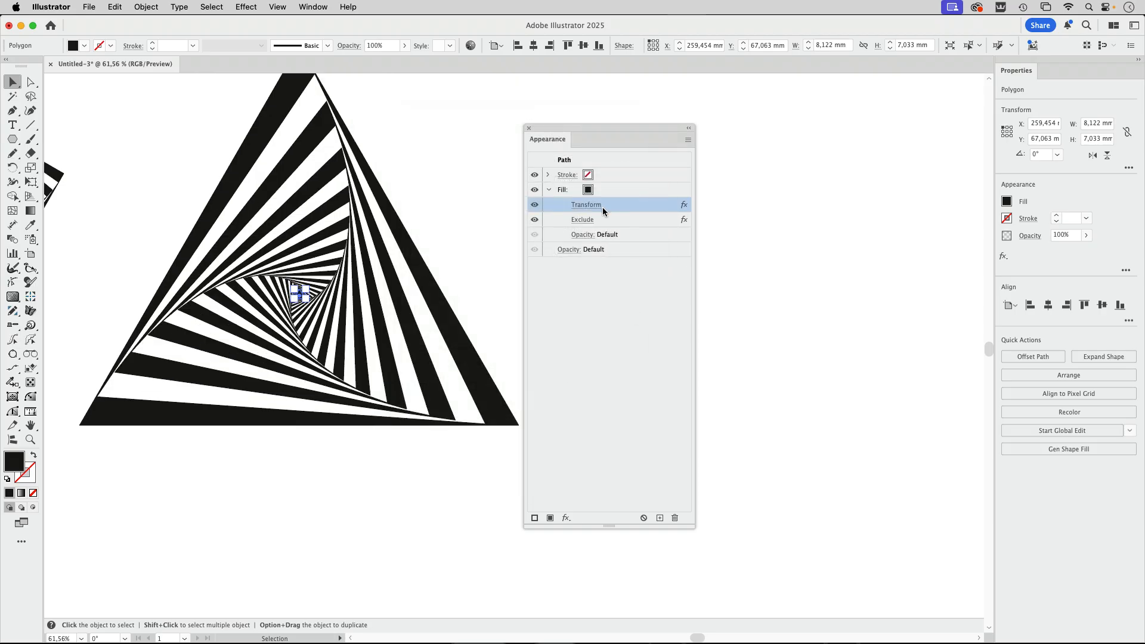
Review the scale, move, rotation and copies settings of the triangle's Transform effect without changing them, and deselect the triangle.
click(596, 206)
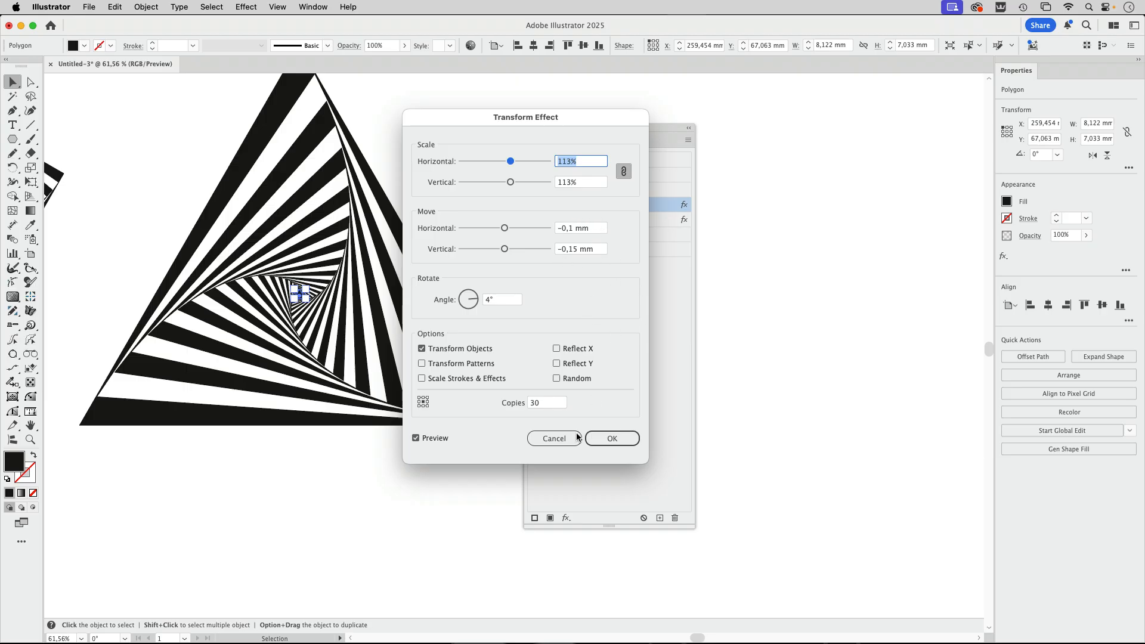
click(554, 439)
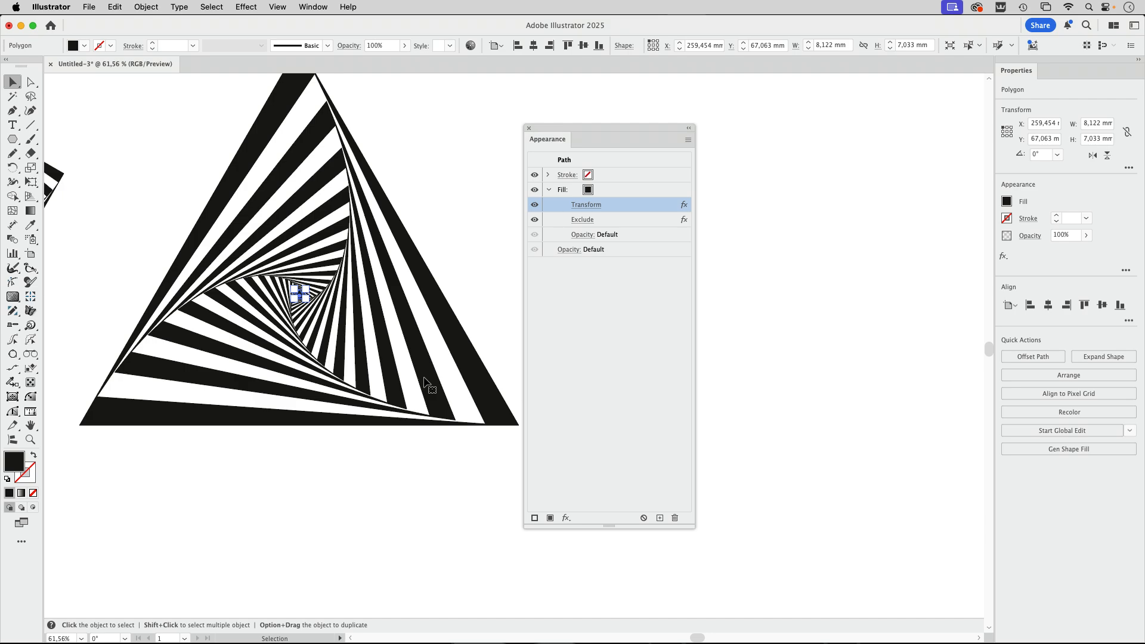
click(482, 275)
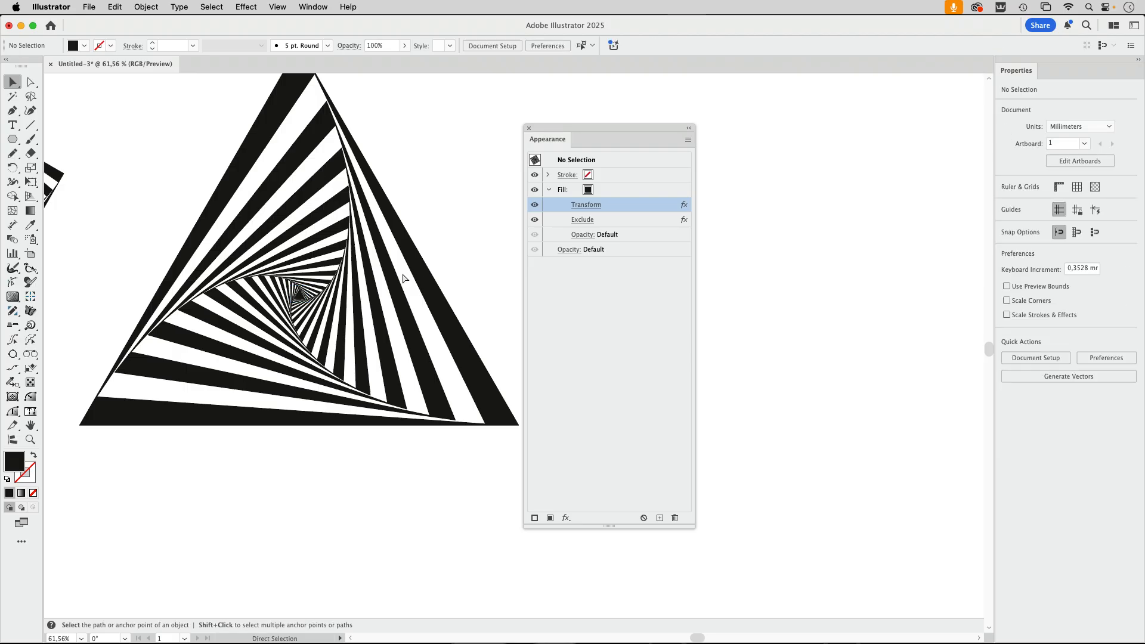
Move the list of appearance attributes clear of the triangular spiral, with all three patterns in view.
key(super+space)
drag(437, 226, 345, 289)
key(space)
drag(241, 408, 308, 415)
drag(569, 123, 637, 117)
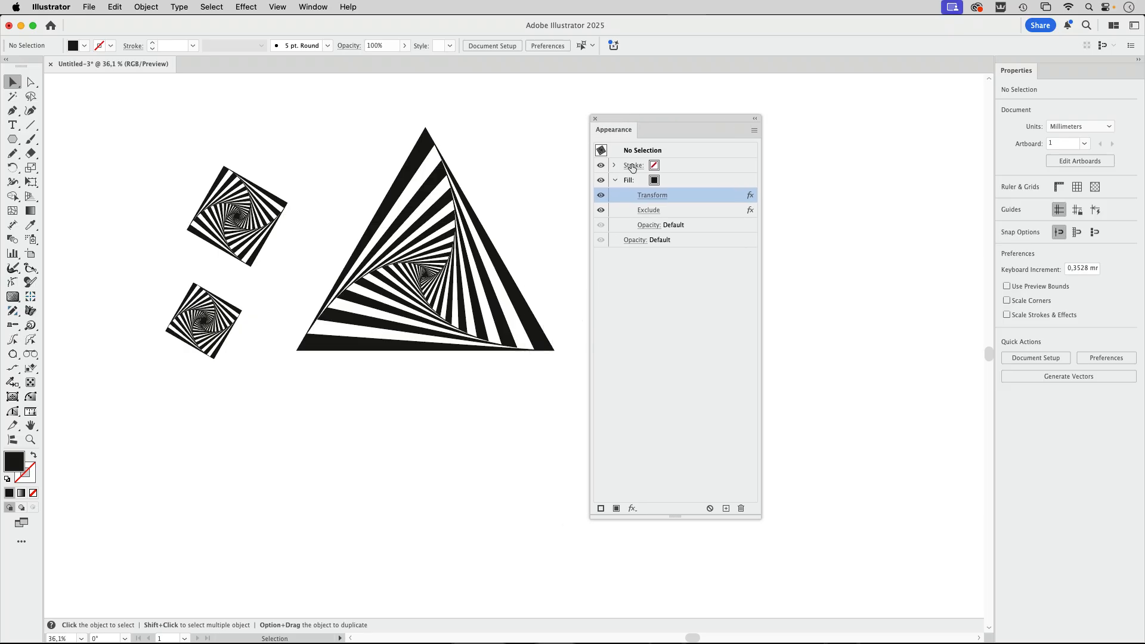